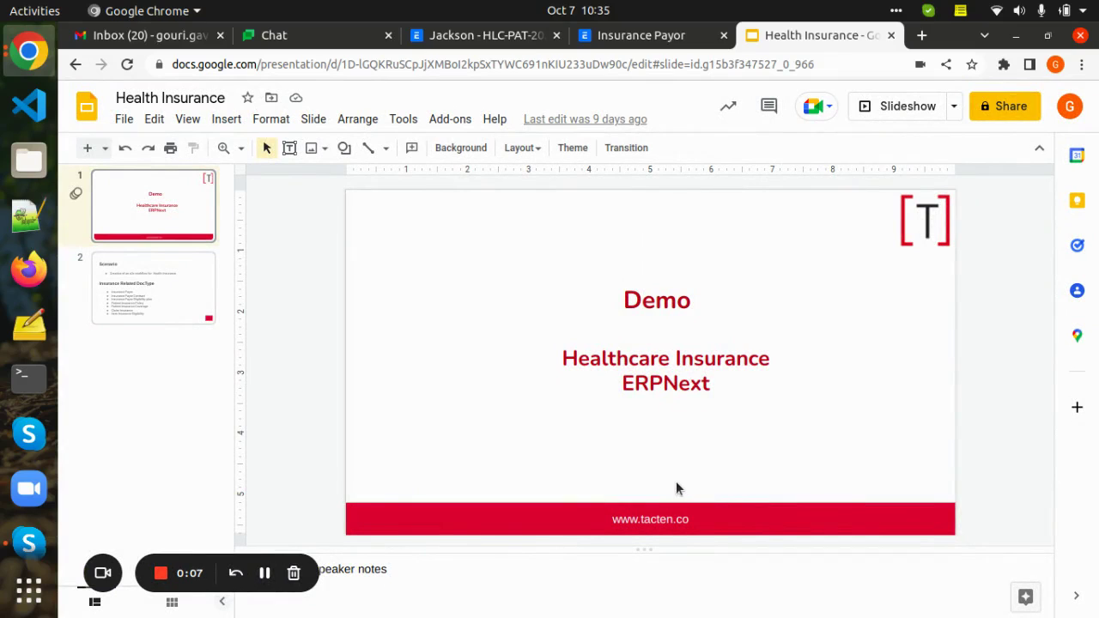
Step: Display slide 2, the Scenario slide listing the seven insurance-related DocTypes
click(168, 301)
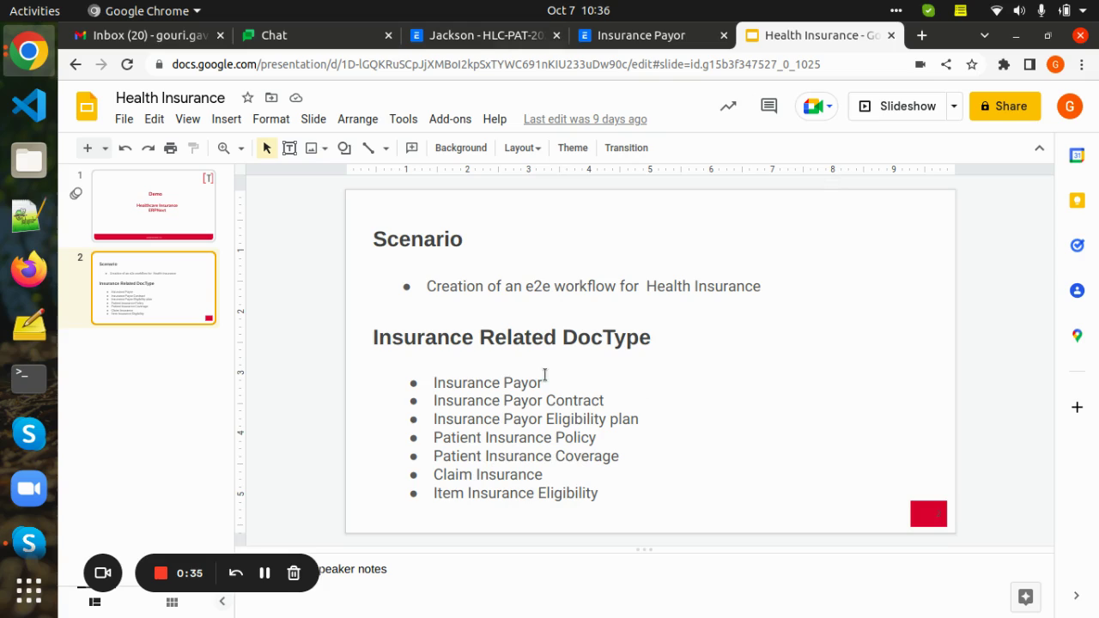
Step: Switch to ERPNext's Insurance Payor list, which shows the enabled payor TATA AIG
click(660, 37)
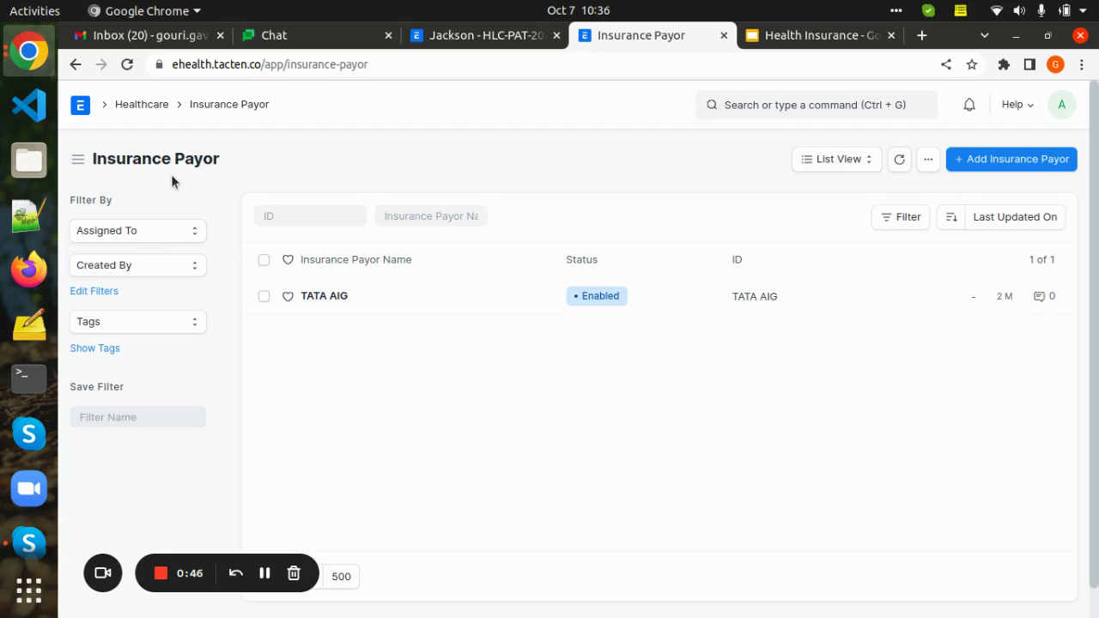
Step: Open TATA AIG and list its linked eligibility plans, showing TATA Life Saver Plan
click(328, 296)
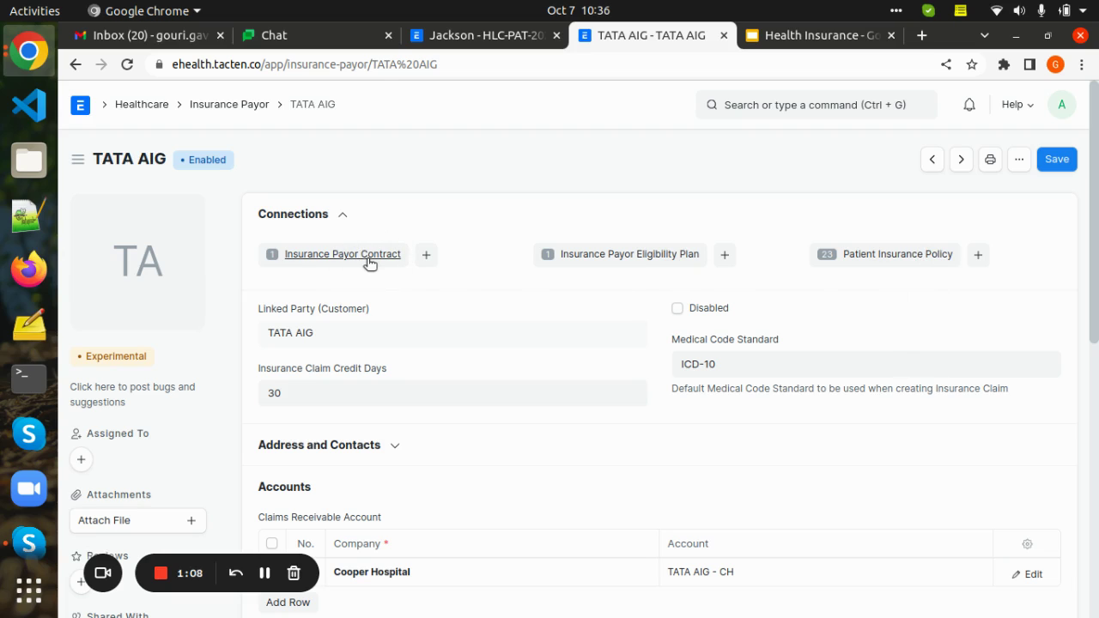
click(646, 256)
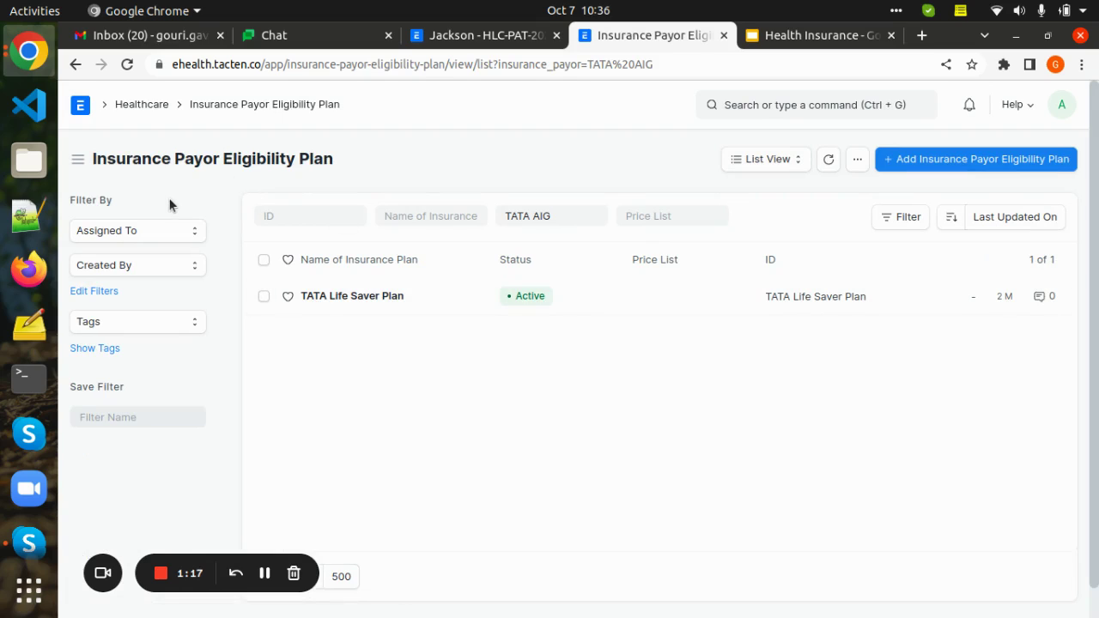
click(76, 65)
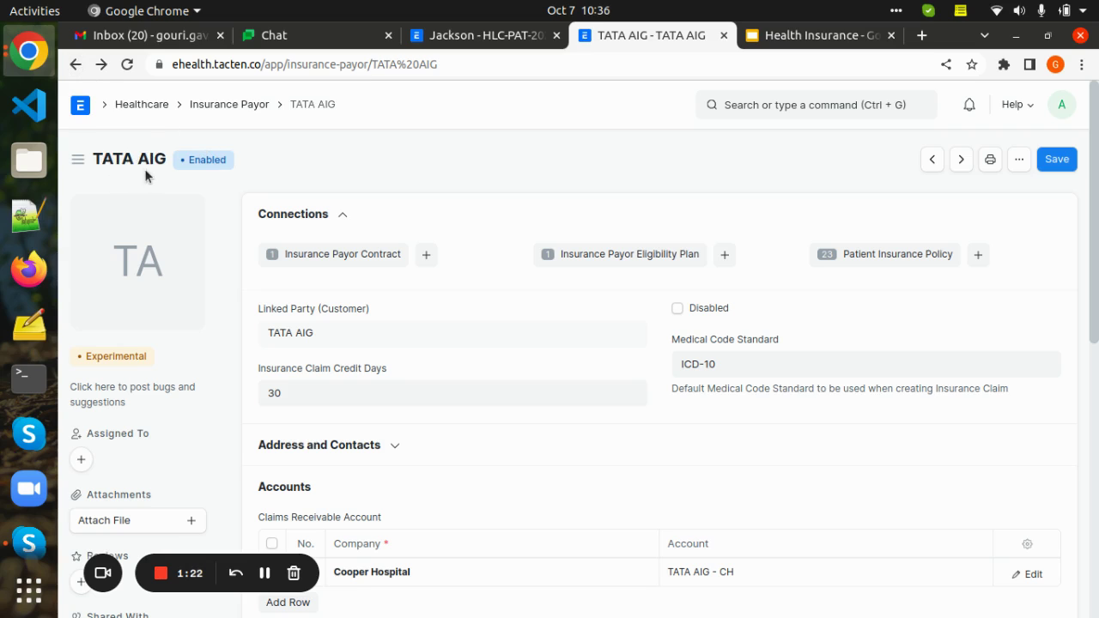
click(627, 256)
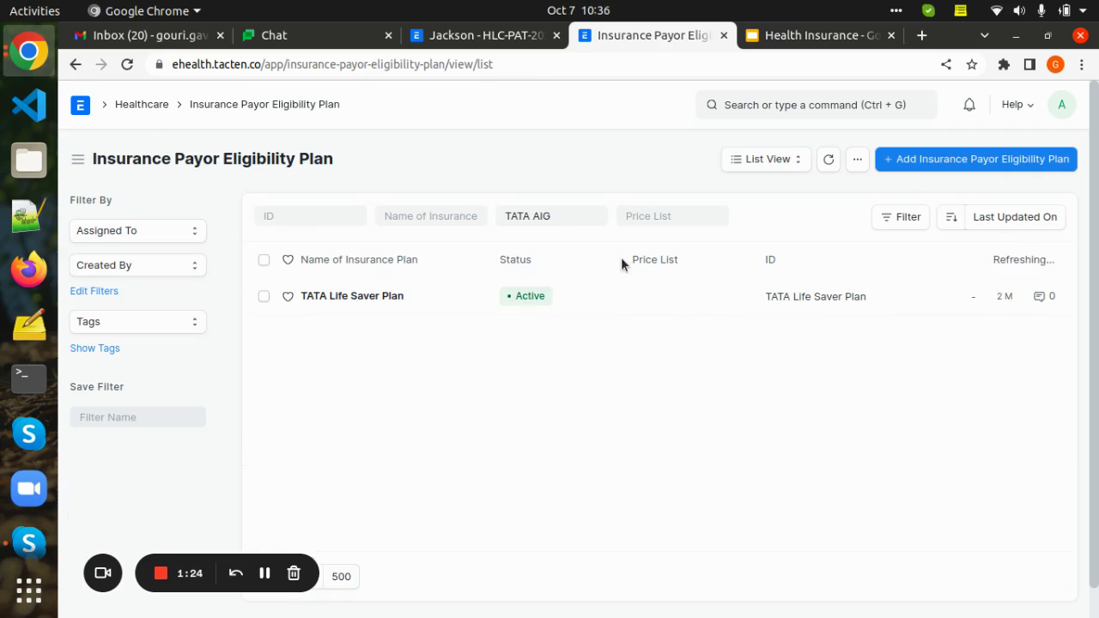
Step: Open TATA Life Saver Plan and list its three covered items via Item Insurance Eligibility
click(362, 301)
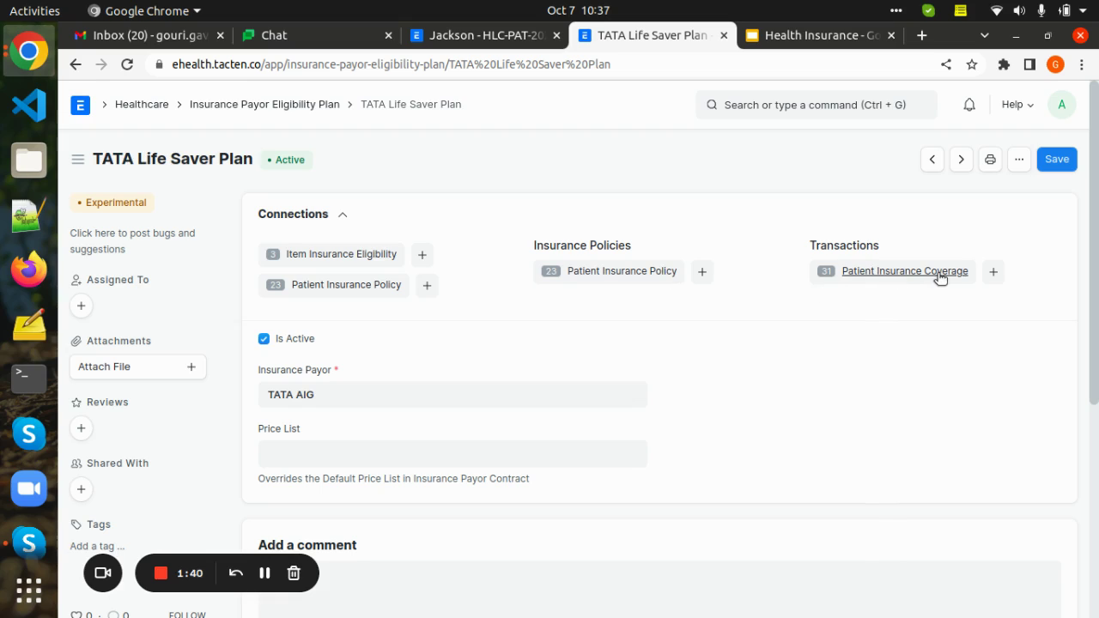
click(341, 255)
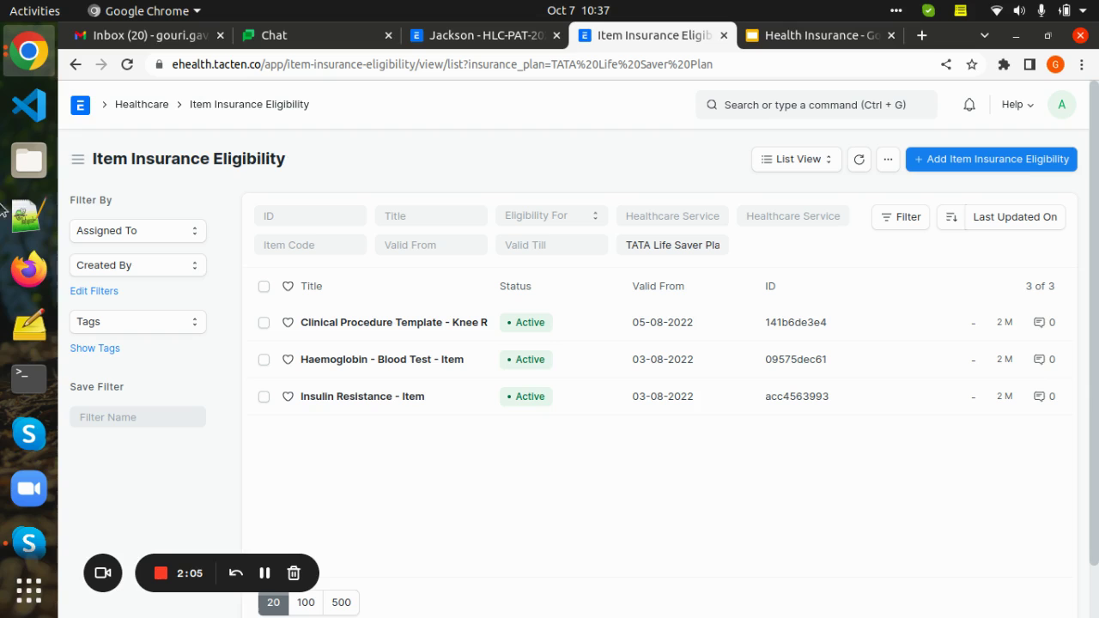
Step: From the Healthcare workspace, open the first patient's record and scroll to its Connections
click(136, 105)
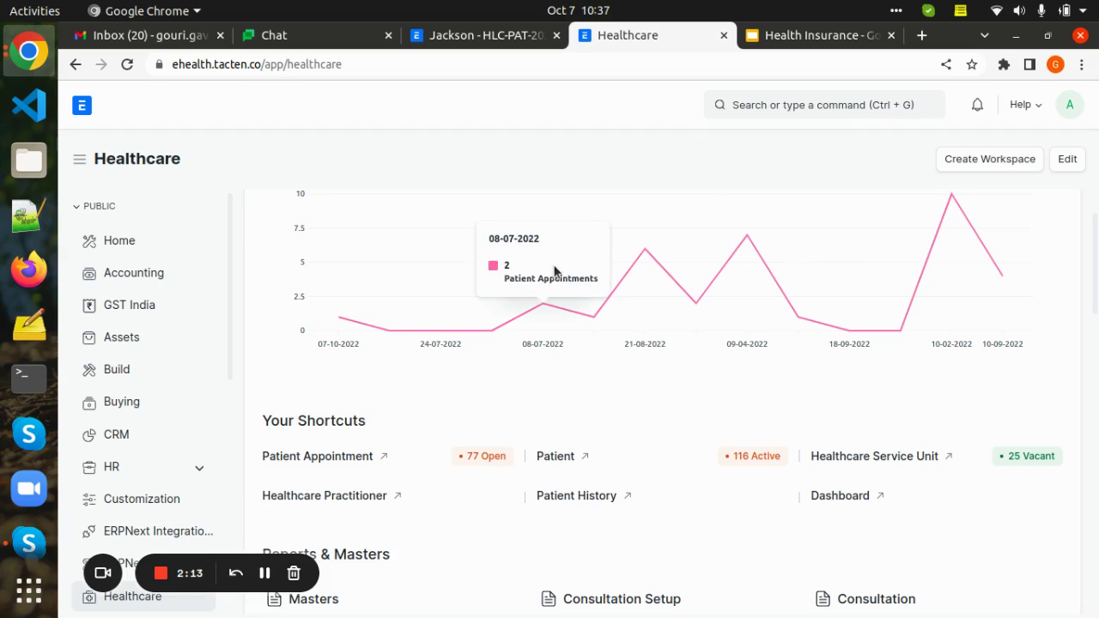
click(510, 36)
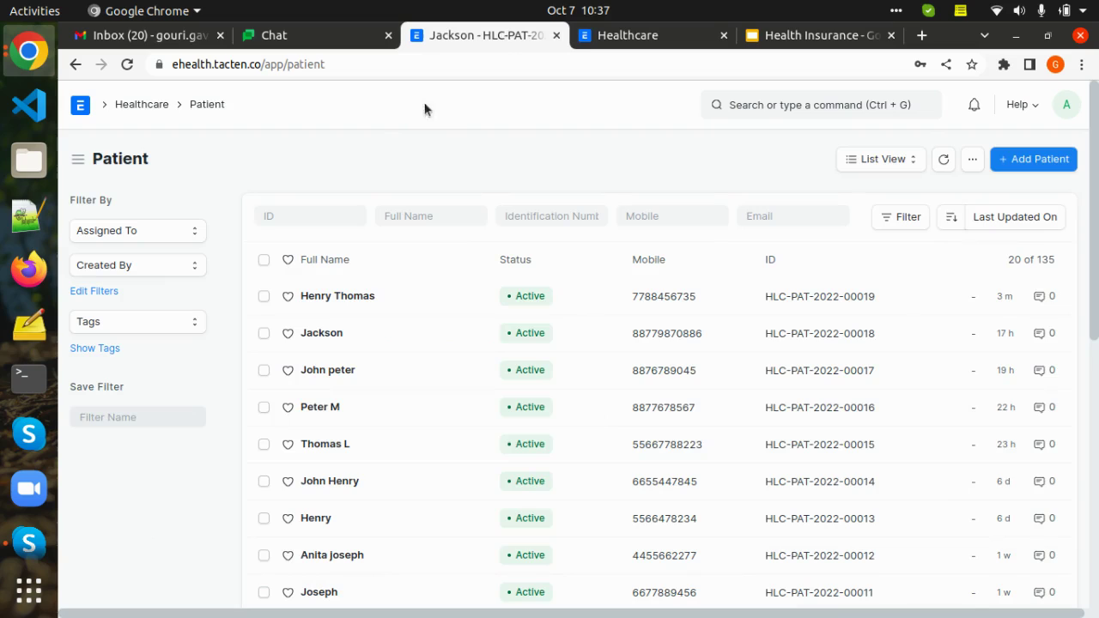
click(362, 297)
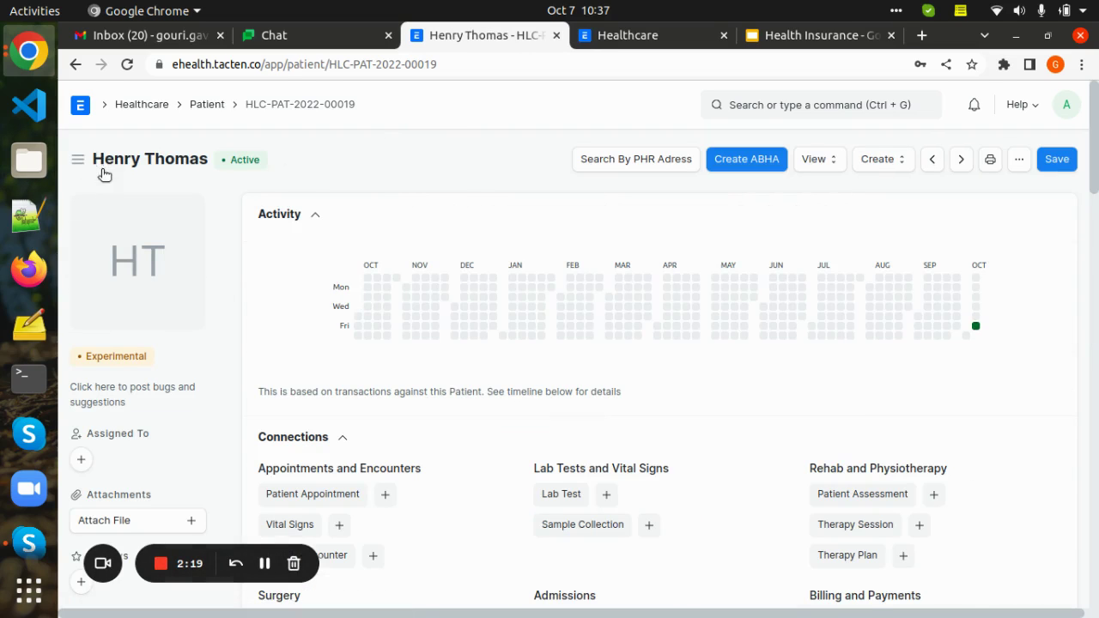
scroll(517, 357, down, 1)
scroll(601, 369, down, 8)
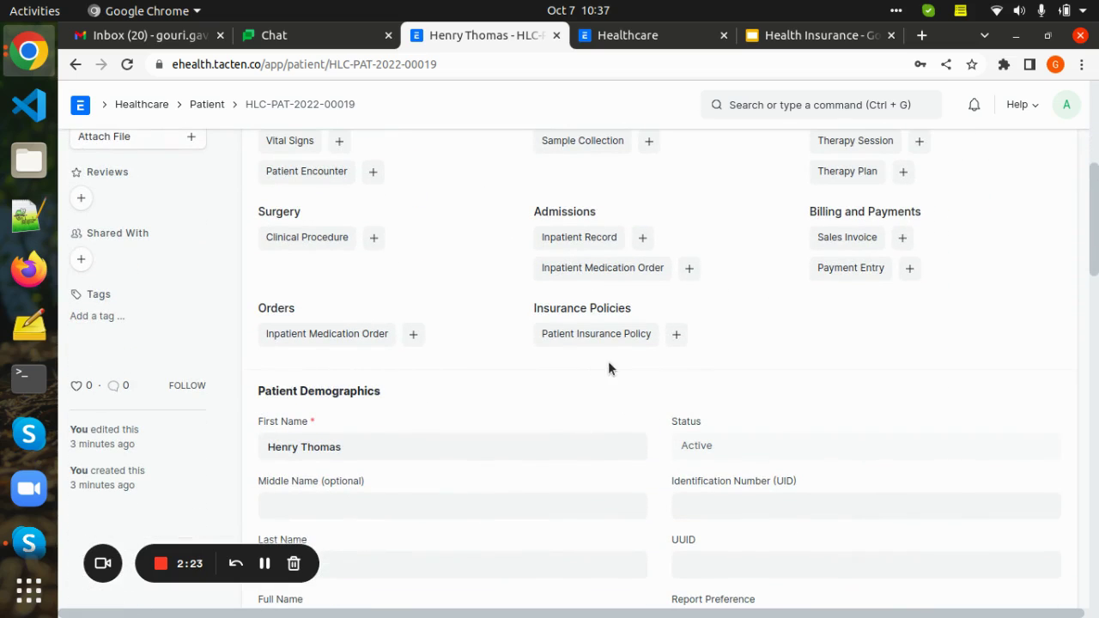
Step: Start a new patient insurance policy with payor TATA AIG, expiring 15-05-2025
click(676, 336)
click(475, 258)
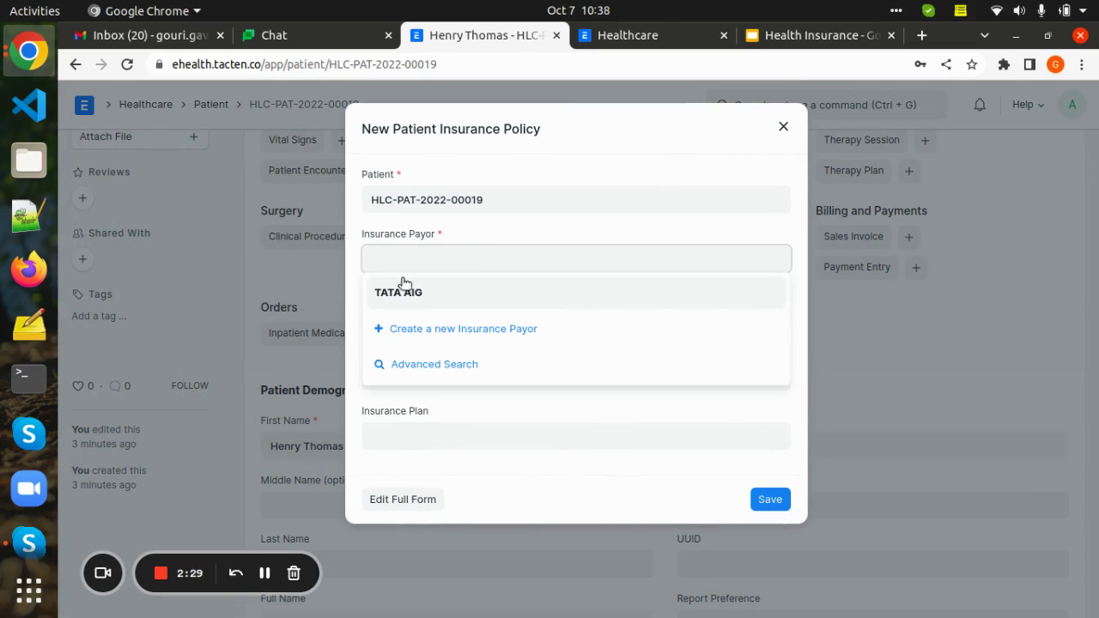
click(412, 295)
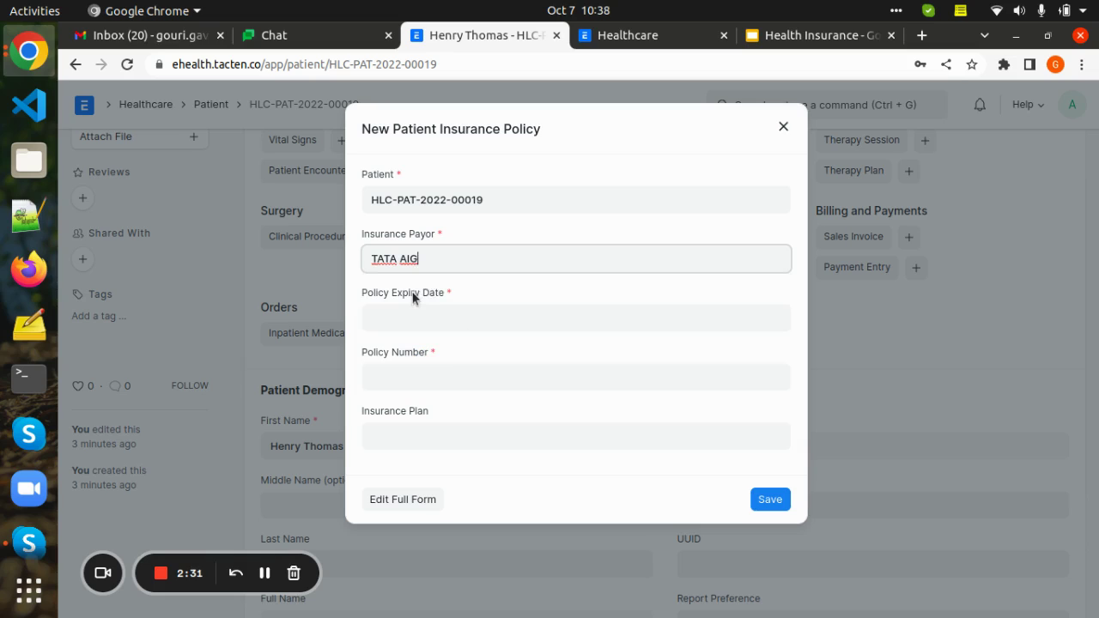
click(421, 320)
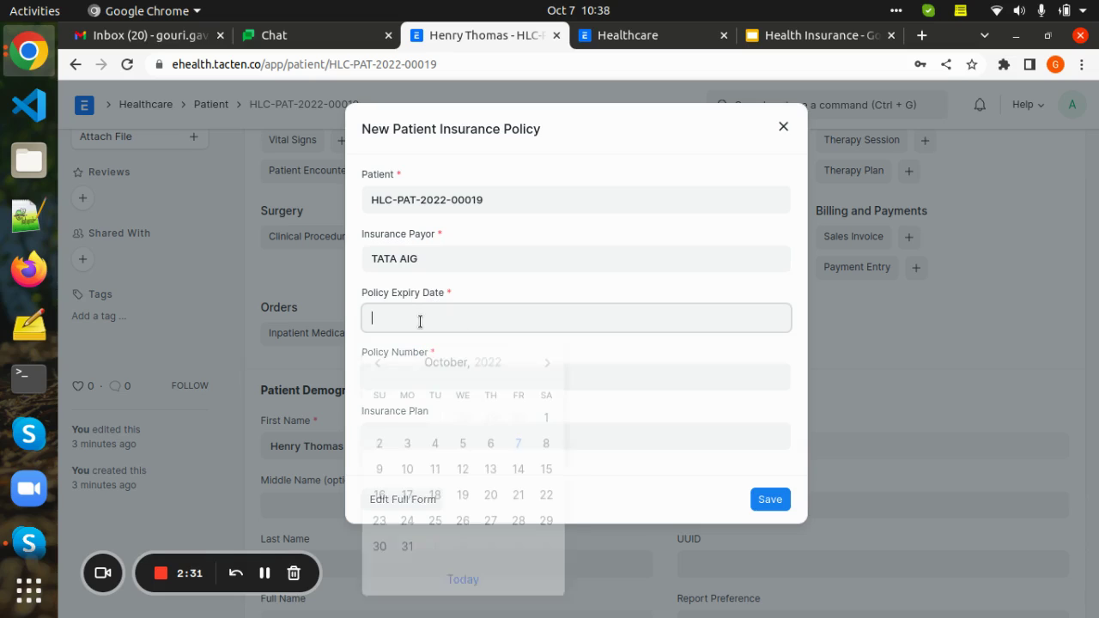
click(459, 358)
click(470, 358)
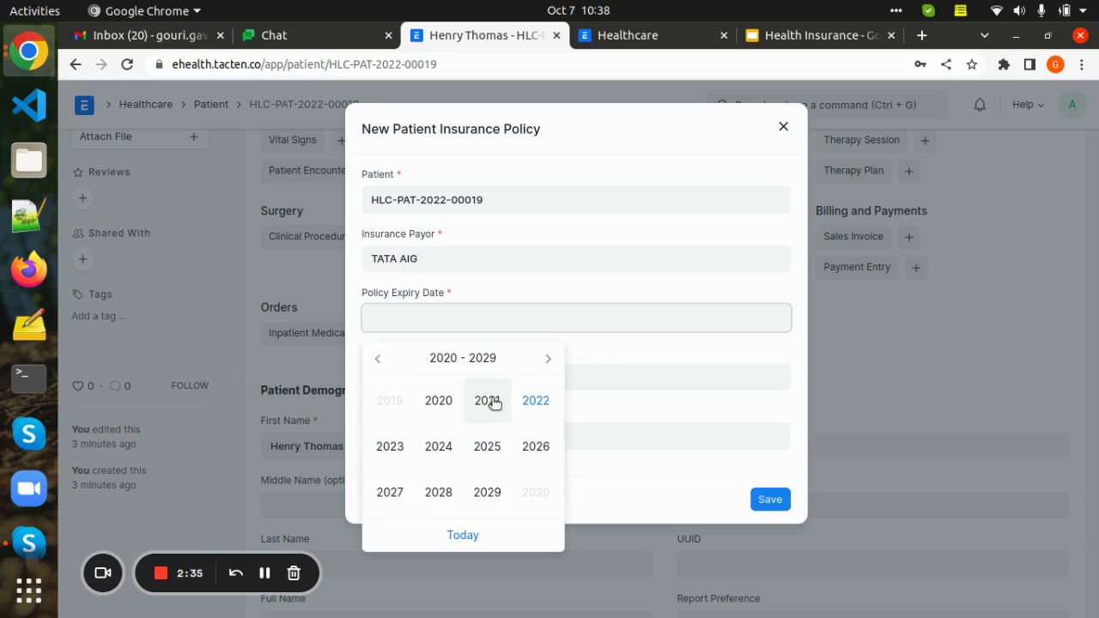
click(488, 448)
click(457, 434)
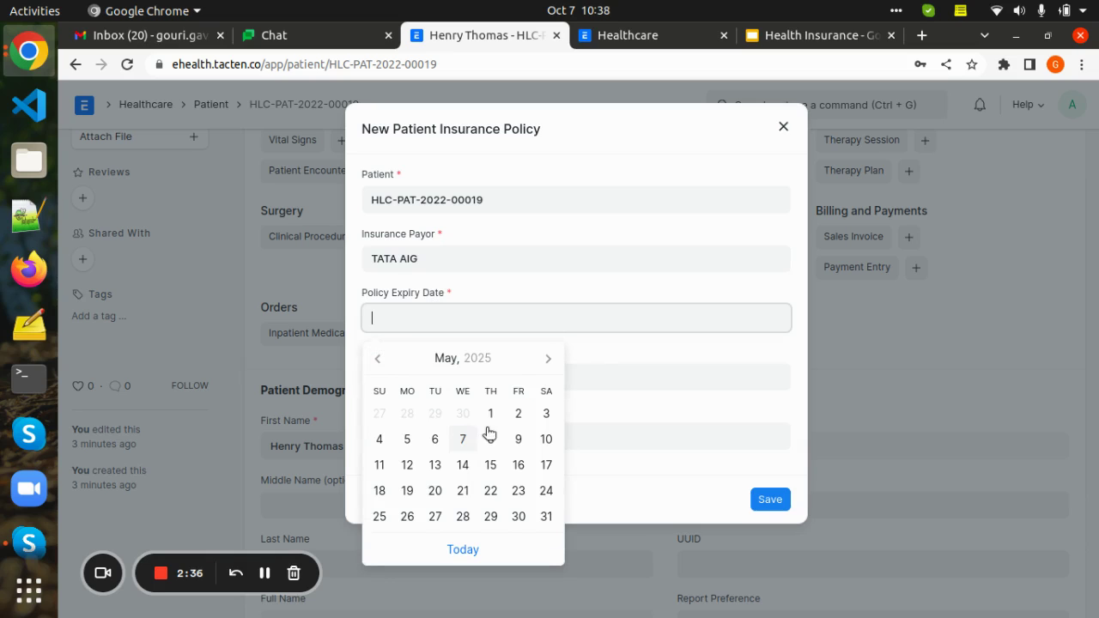
click(489, 464)
Step: Enter the policy number, choose TATA Life Saver Plan, then save and submit the policy
click(388, 374)
text(1134)
click(423, 438)
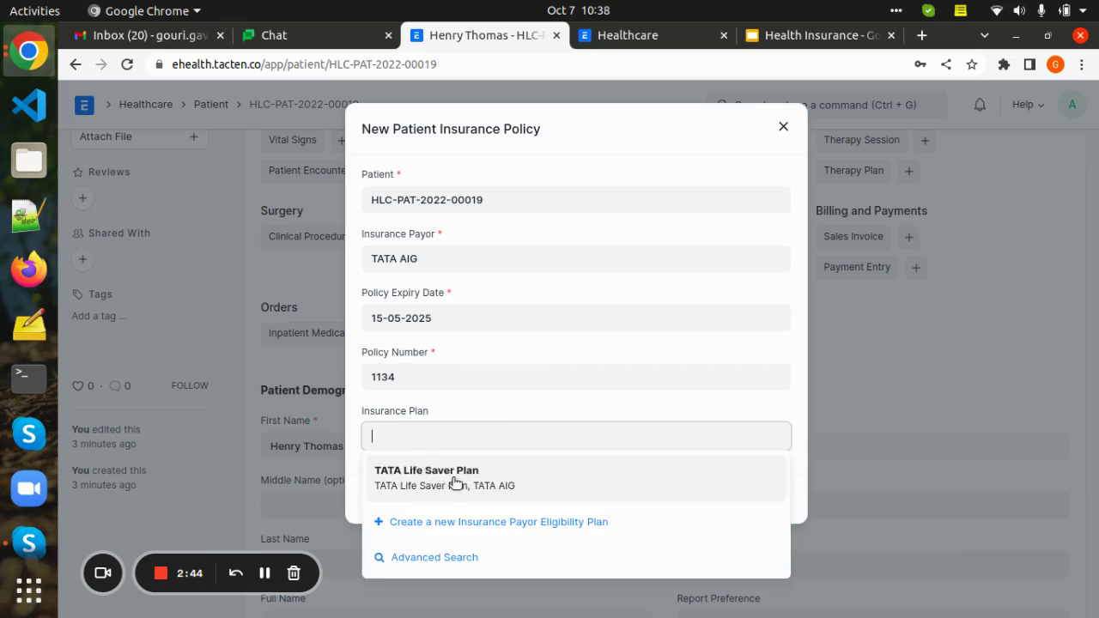
click(455, 483)
click(773, 500)
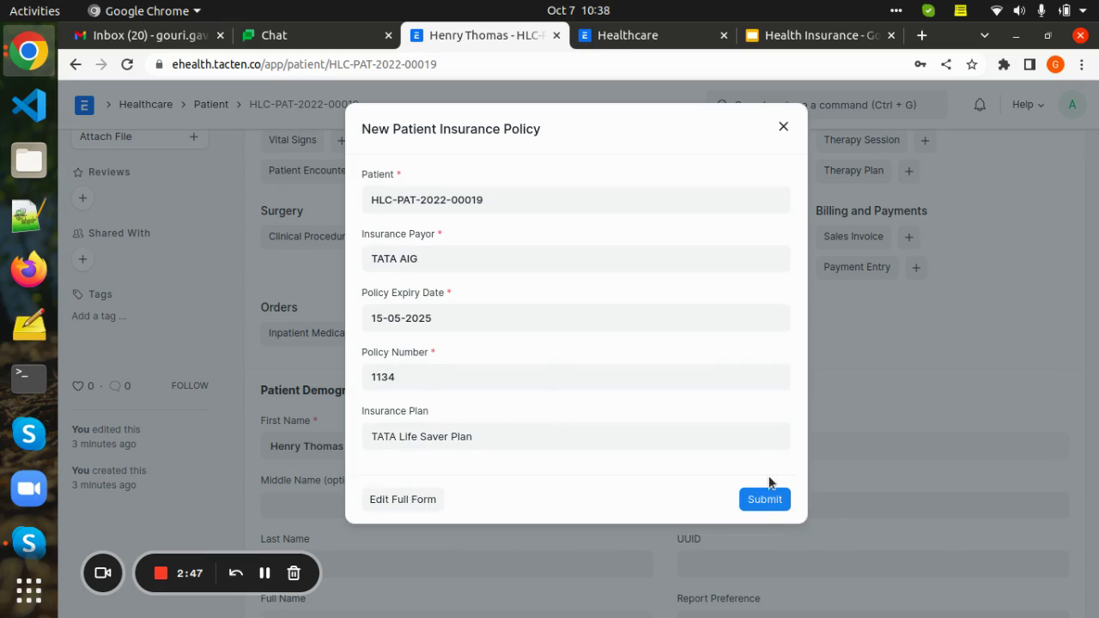
click(768, 502)
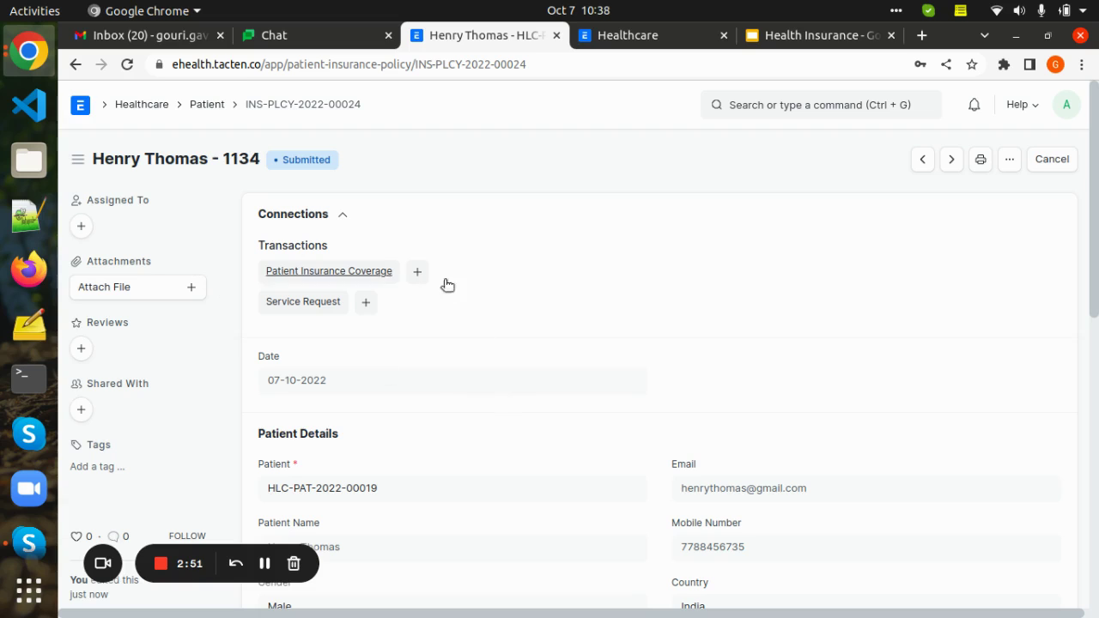
Step: Return from the submitted policy to the patient's record and scroll to its Connections
scroll(473, 391, down, 2)
click(337, 401)
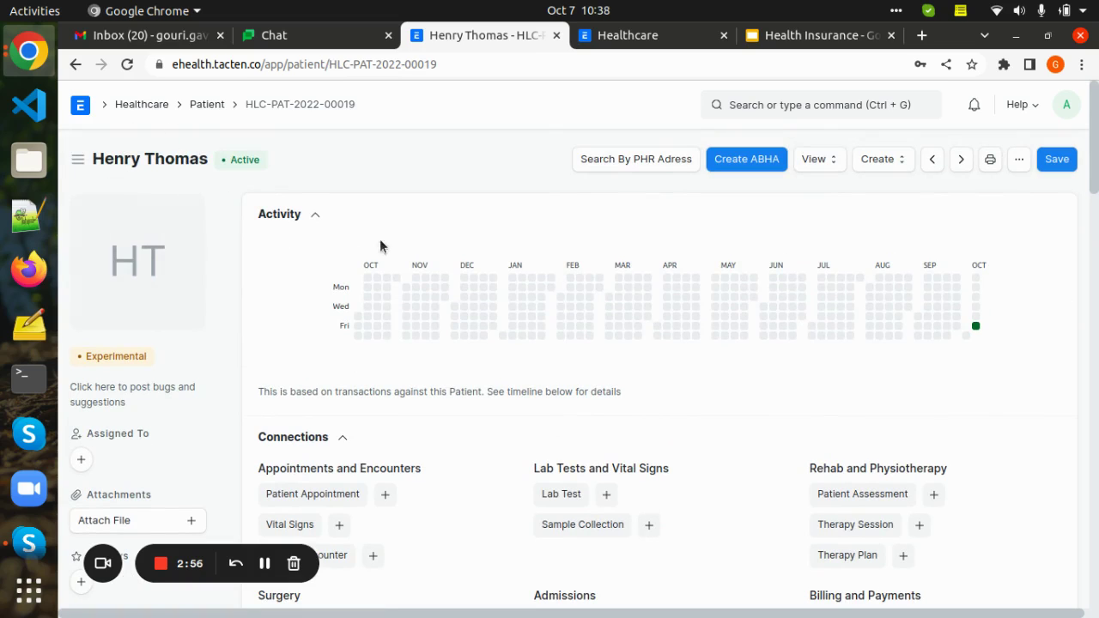
scroll(522, 312, down, 4)
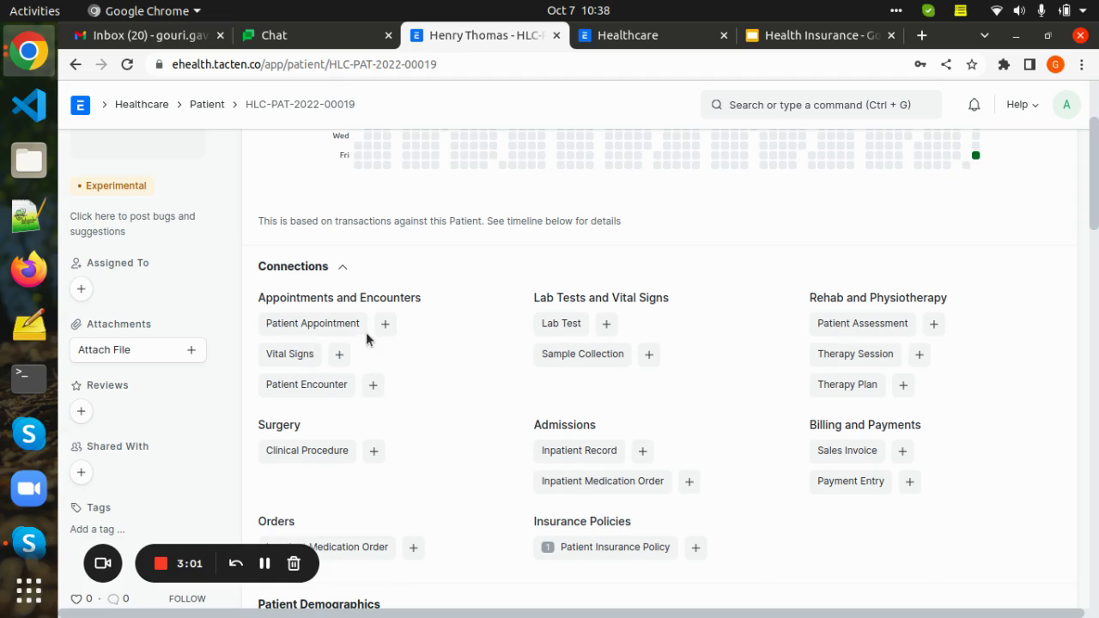
Step: Start a new appointment for the patient with the first General Surgery practitioner
click(387, 324)
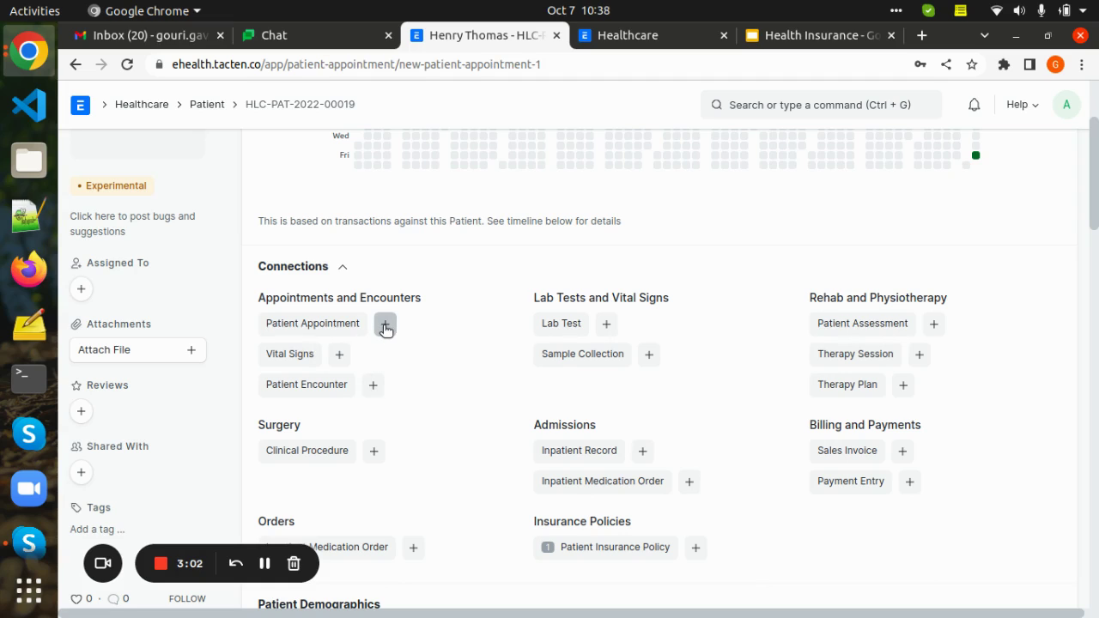
click(727, 293)
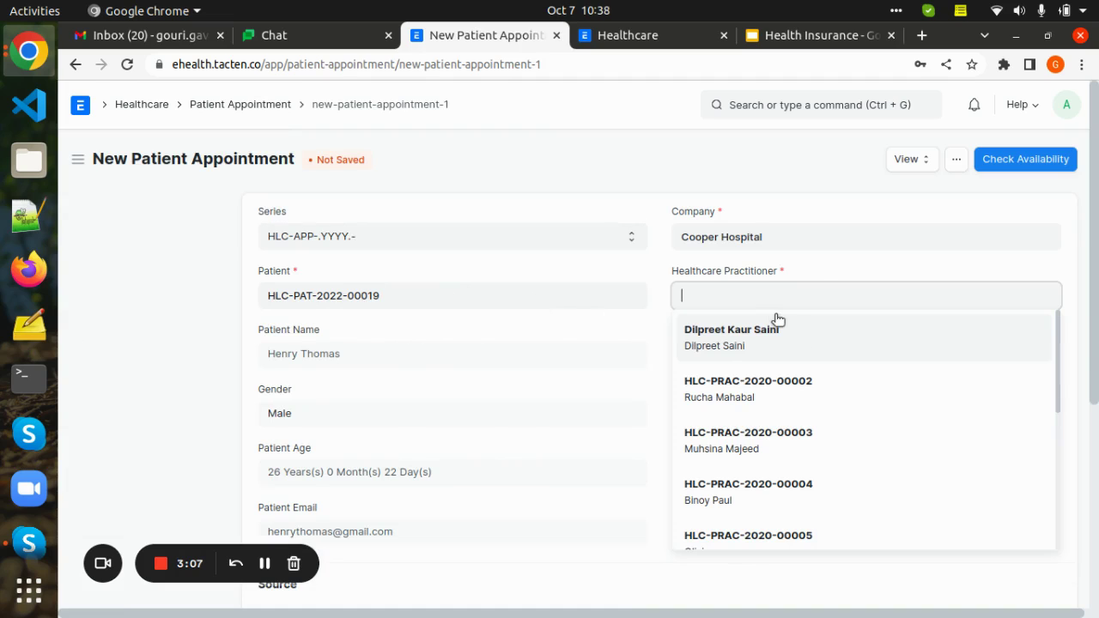
click(749, 340)
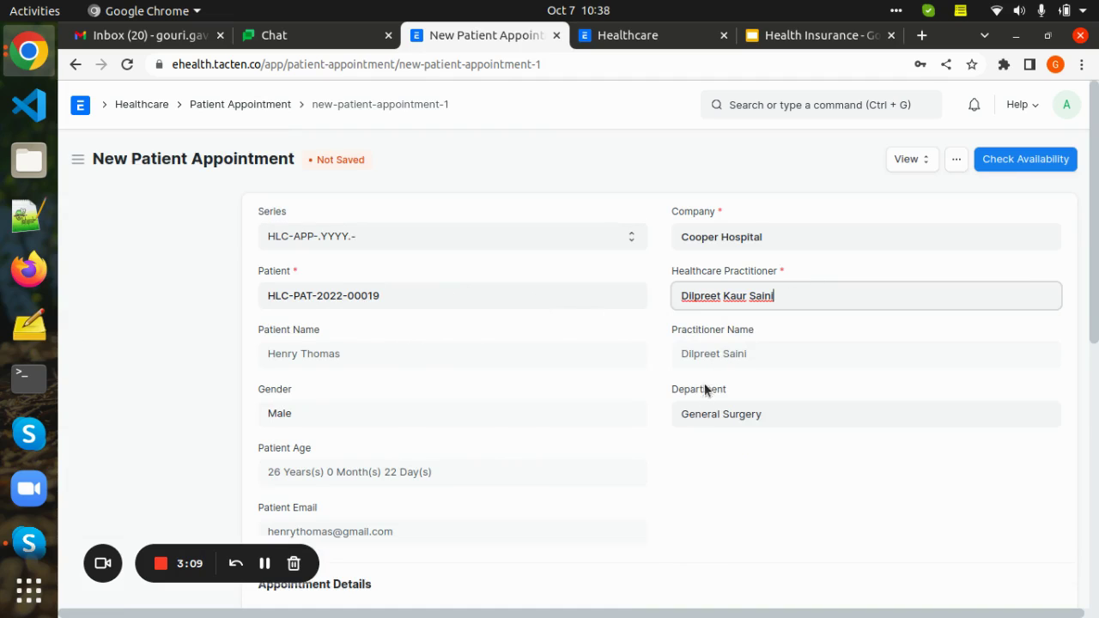
Step: Set the appointment type to Follow Up and attach the patient's TATA AIG insurance policy
scroll(548, 435, down, 3)
click(351, 386)
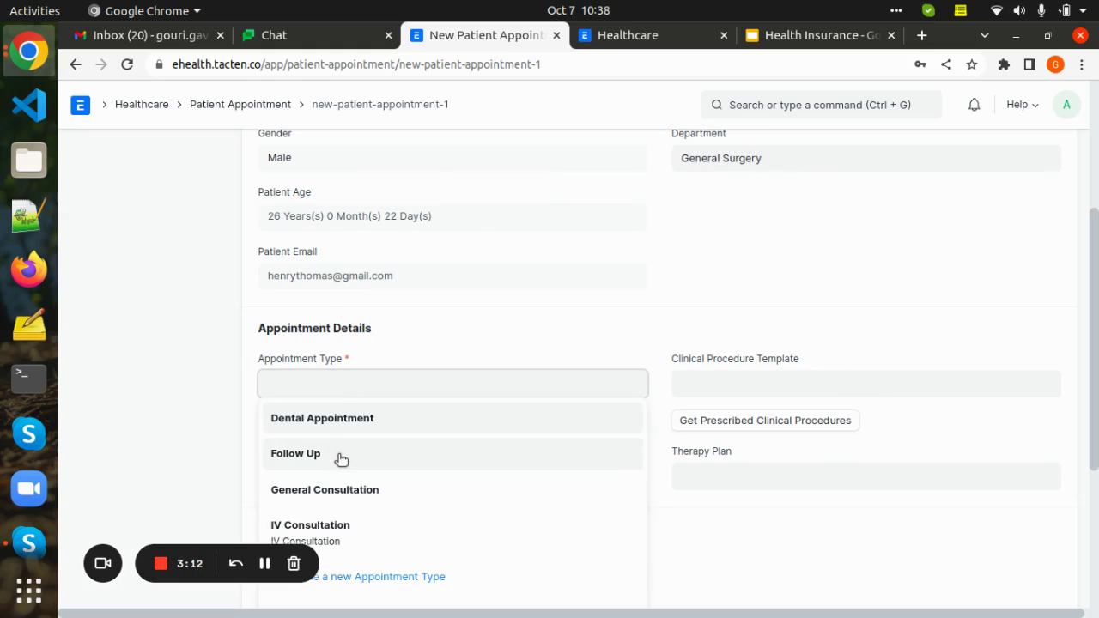
click(341, 456)
scroll(575, 462, down, 2)
scroll(575, 462, down, 2)
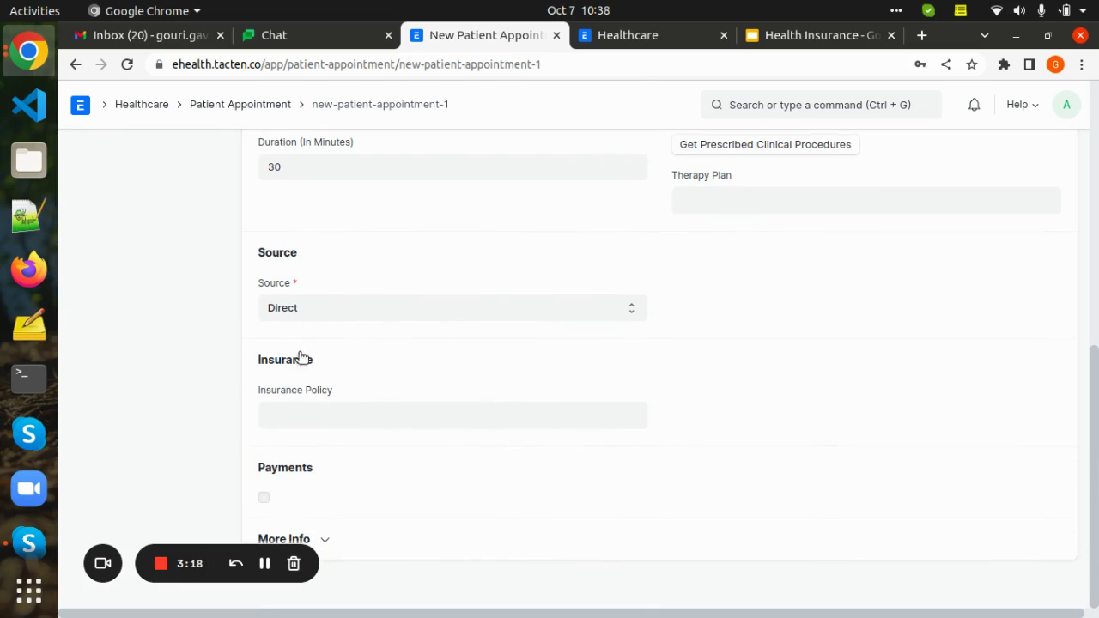
click(334, 418)
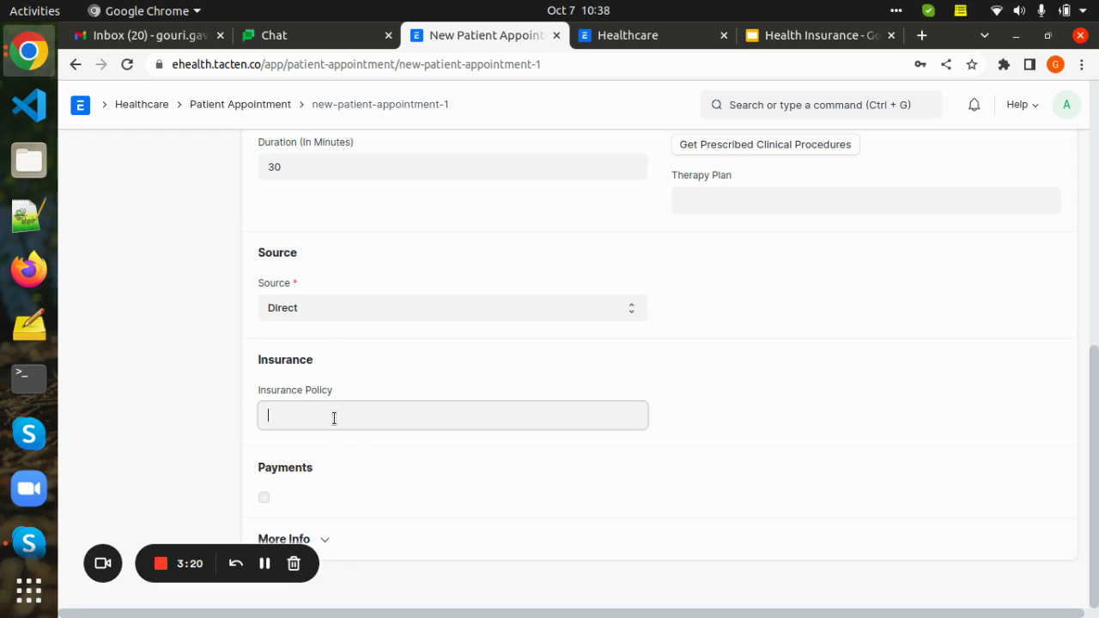
click(332, 467)
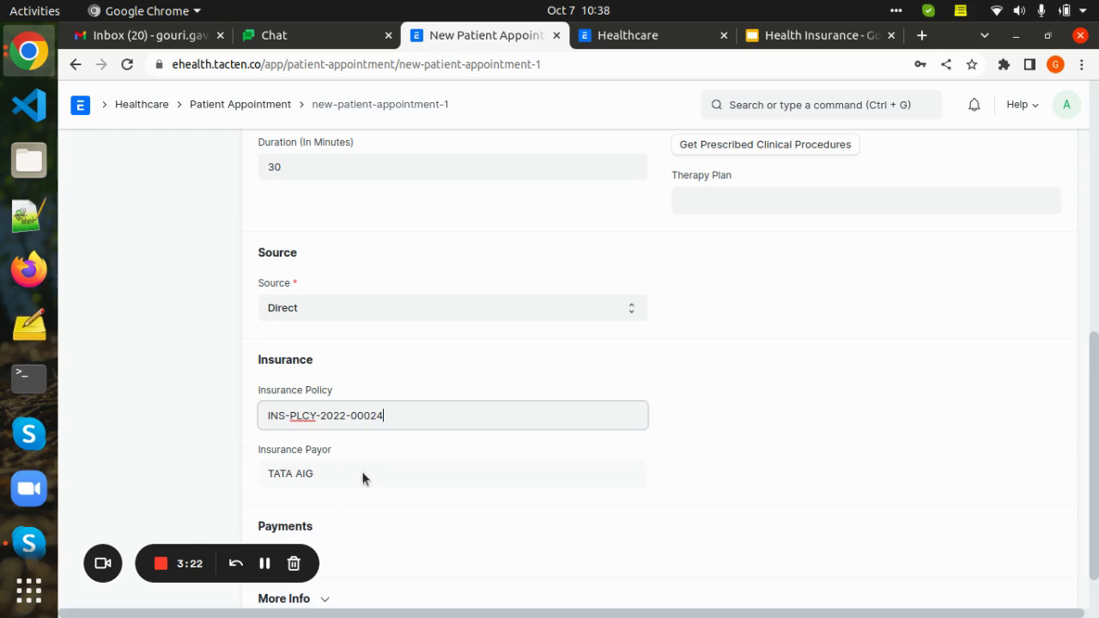
scroll(823, 363, up, 5)
Step: Book the practitioner's 14:15 slot on 07-10-2022 for the follow-up
click(1017, 157)
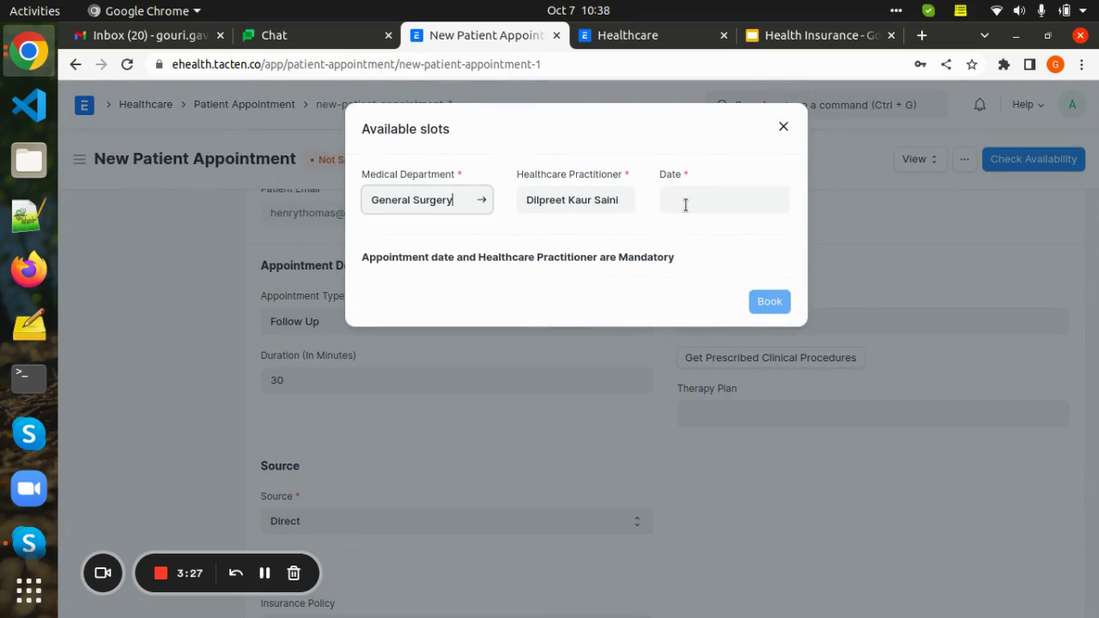
click(686, 205)
click(816, 323)
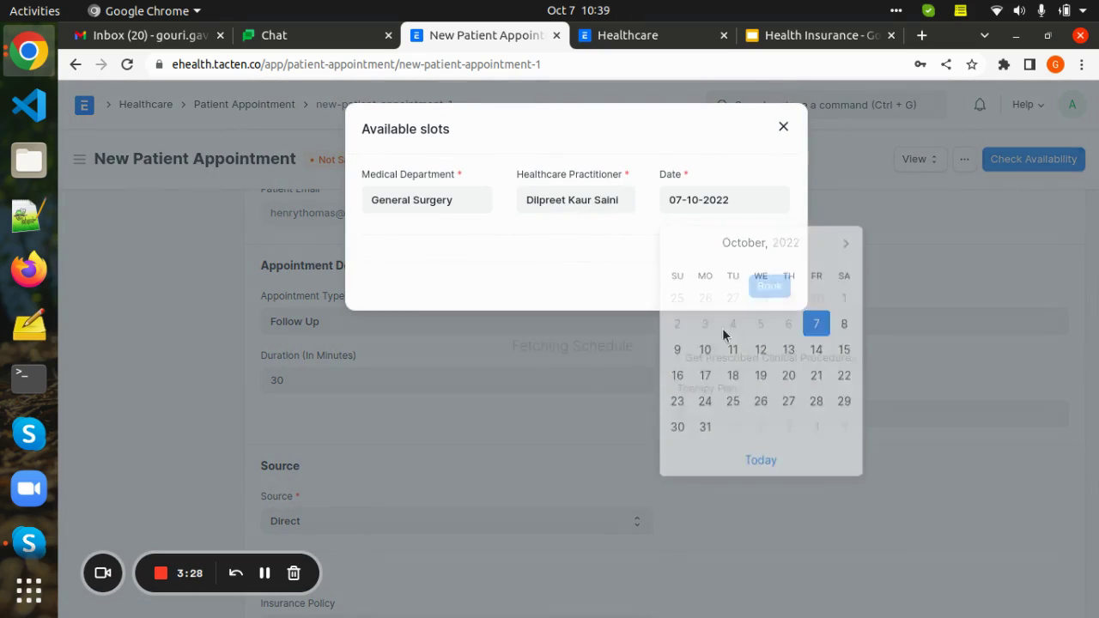
click(613, 347)
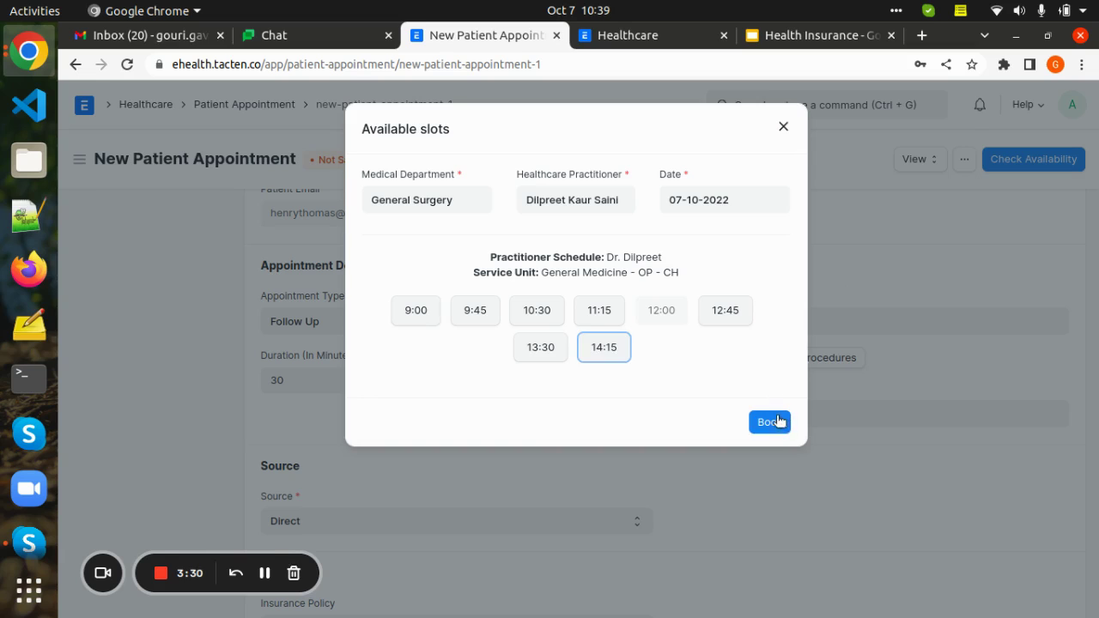
click(773, 422)
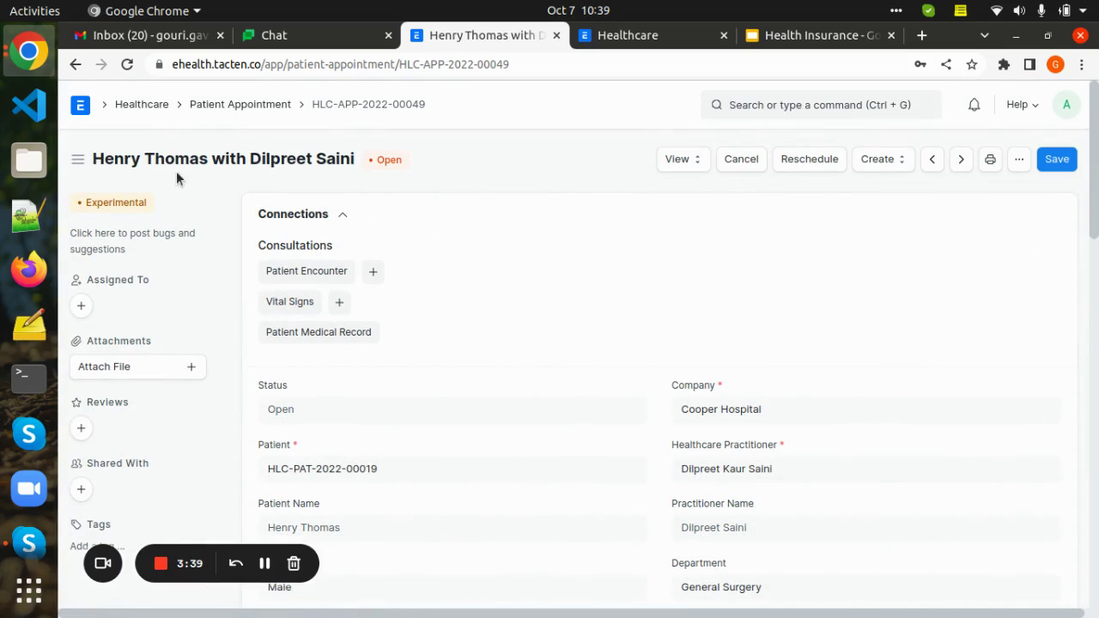
Step: Create an encounter from the appointment with service unit 102 - CH and handedness Right Handed
click(374, 271)
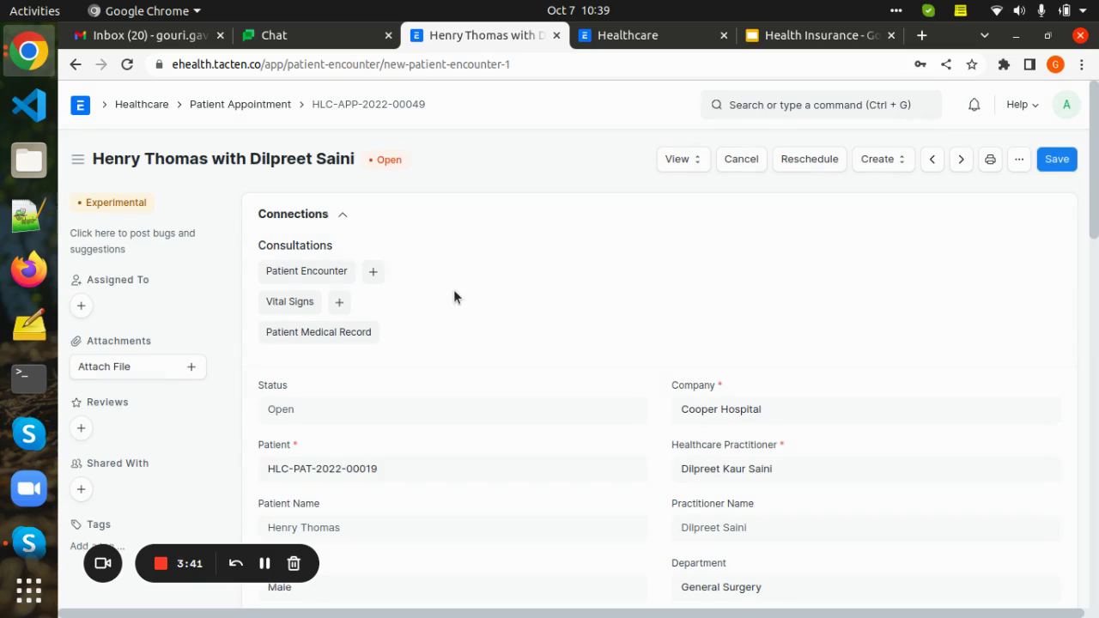
scroll(843, 382, down, 4)
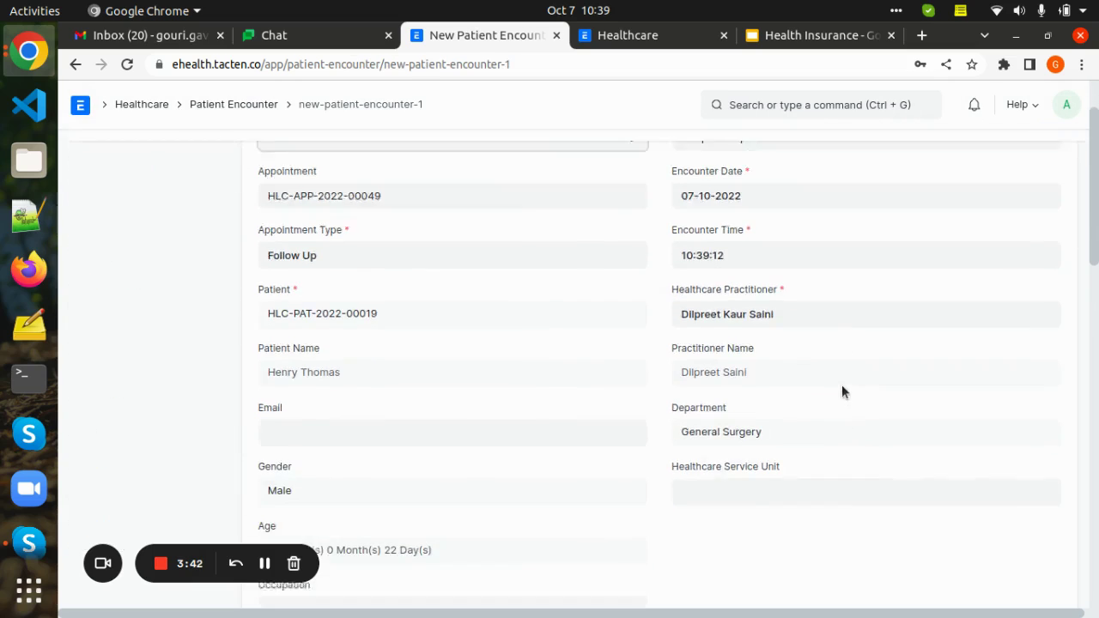
click(738, 295)
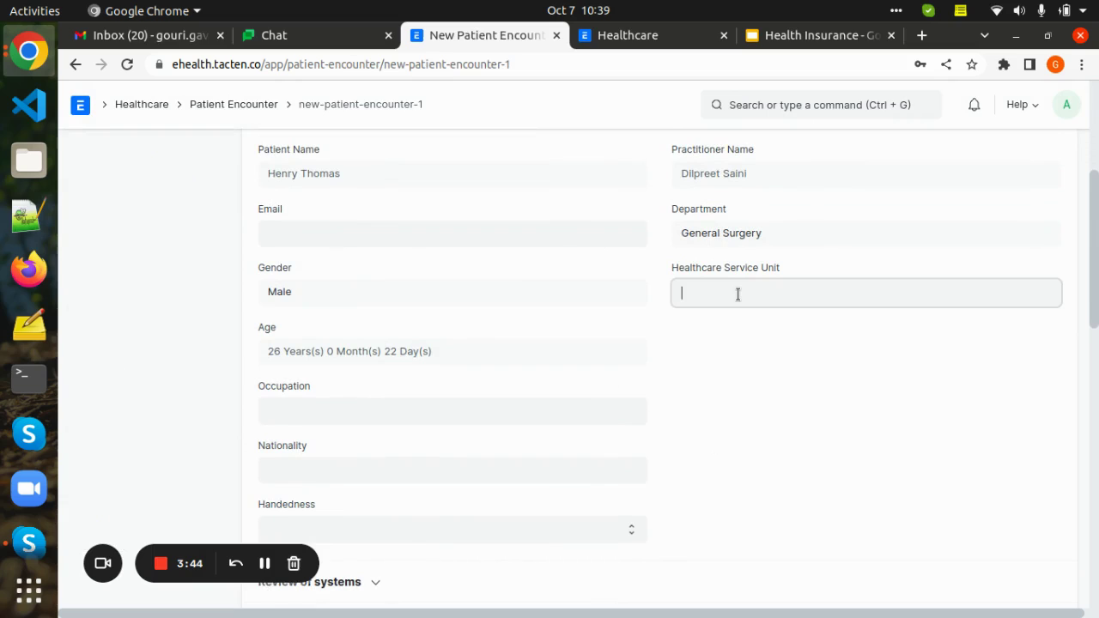
click(702, 380)
click(471, 530)
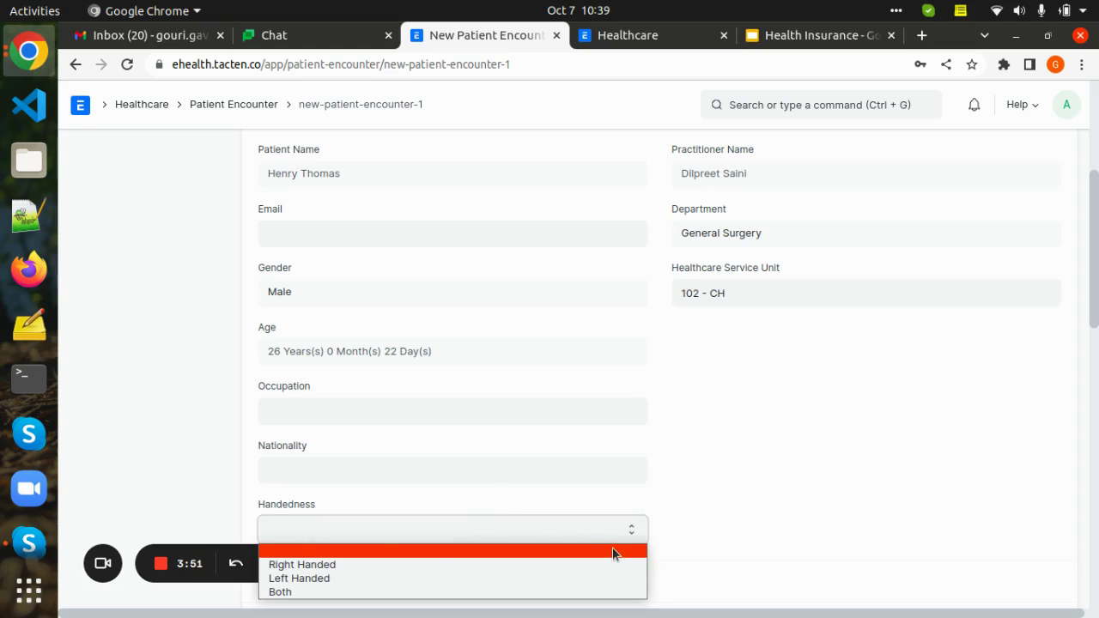
click(353, 565)
scroll(721, 524, down, 10)
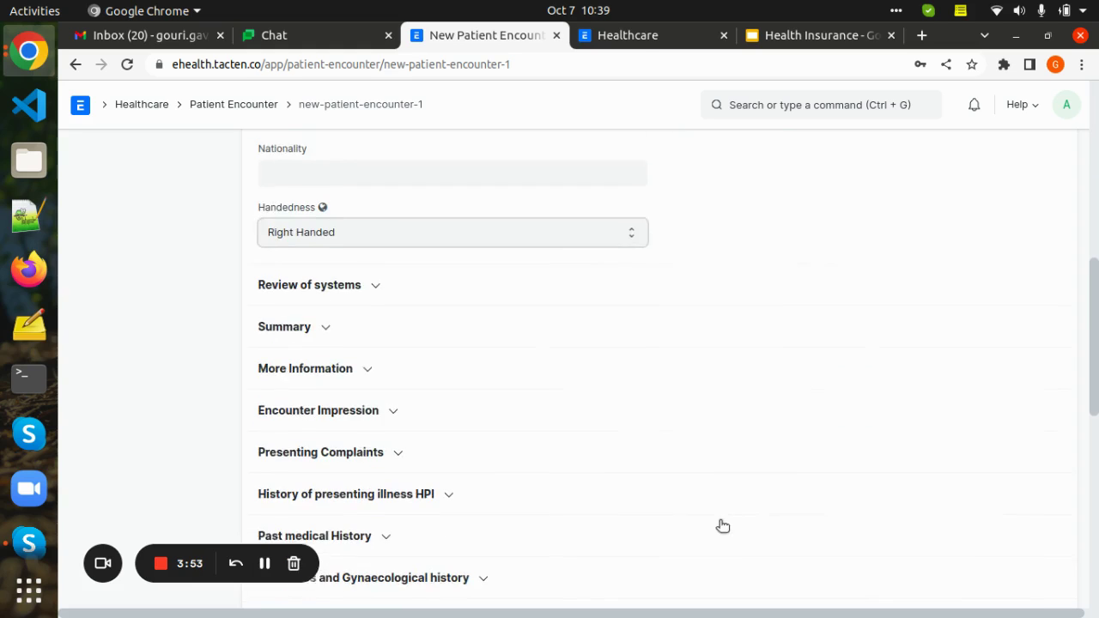
scroll(356, 341, up, 1)
scroll(421, 388, down, 4)
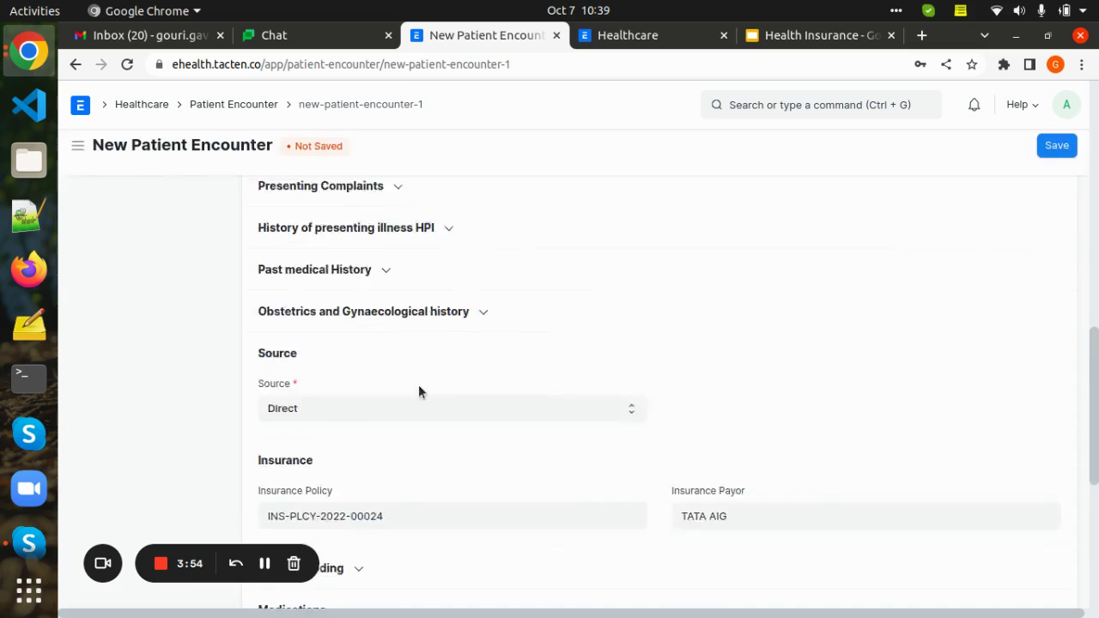
Step: Prescribe Aspirin 1-1-1 for 3 days as Tablet in the encounter's Medications
click(290, 407)
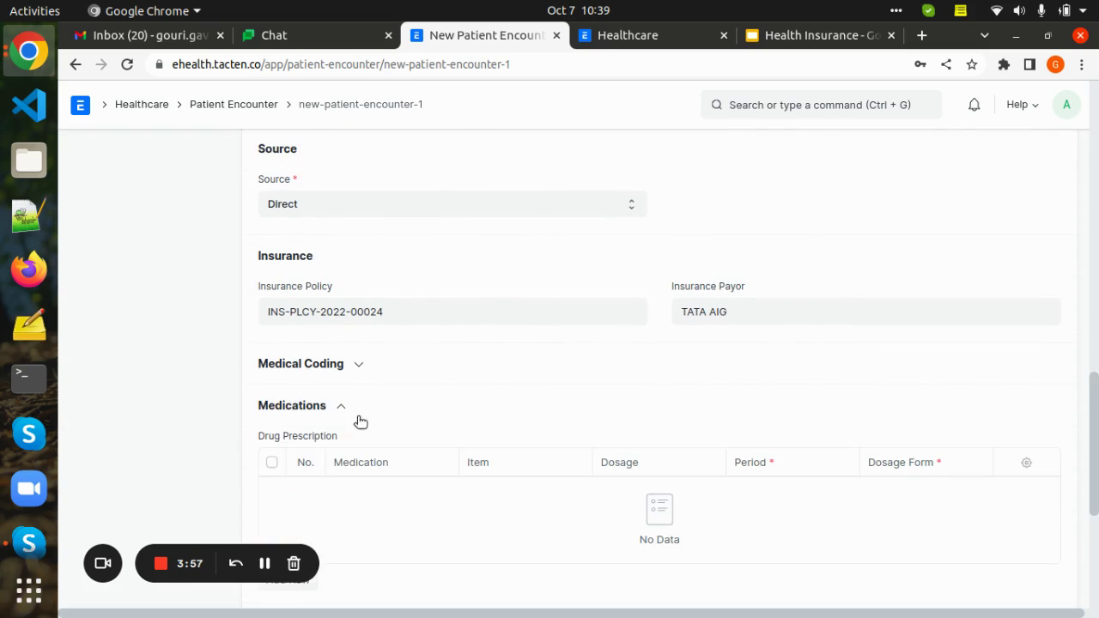
scroll(365, 428, down, 2)
click(289, 410)
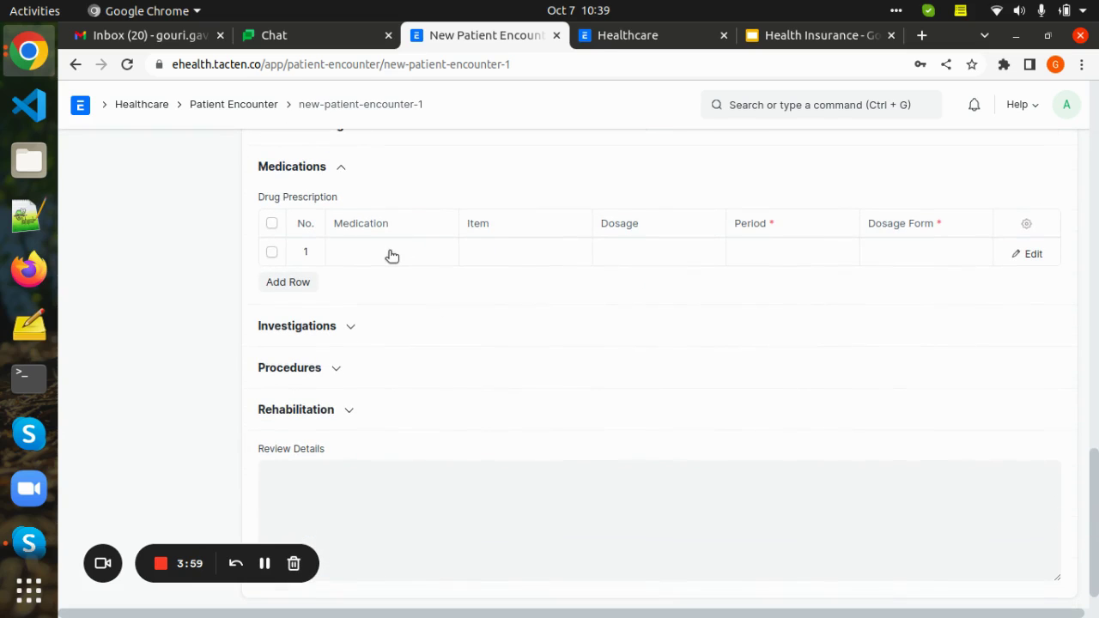
click(389, 254)
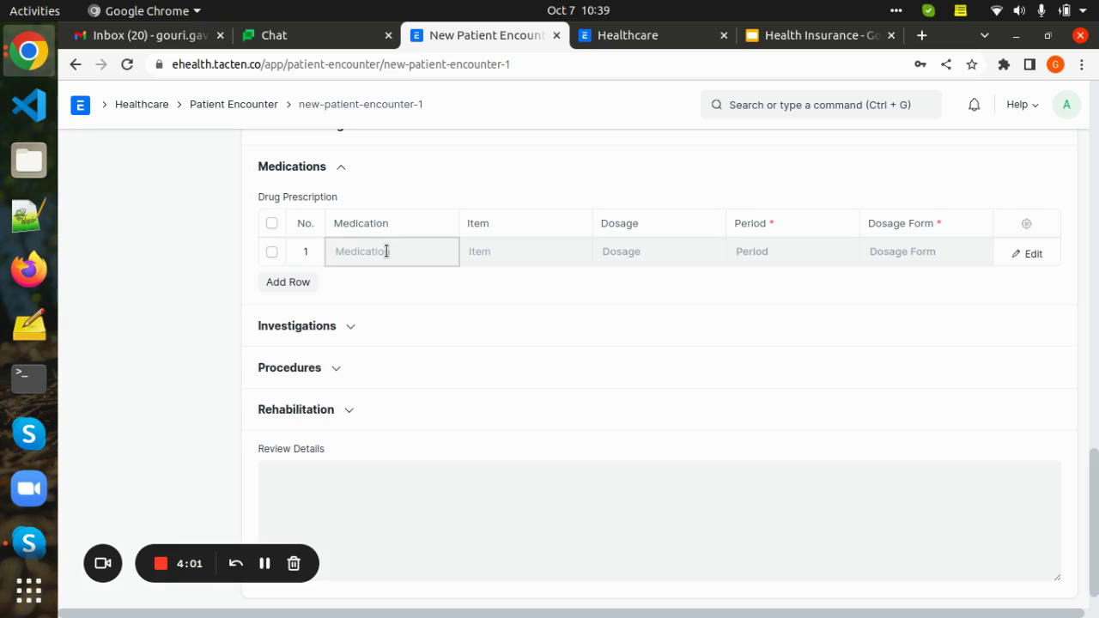
click(392, 341)
Step: Order Haemoglobin - Blood Test and Insulin Resistance lab tests under Investigations
click(302, 326)
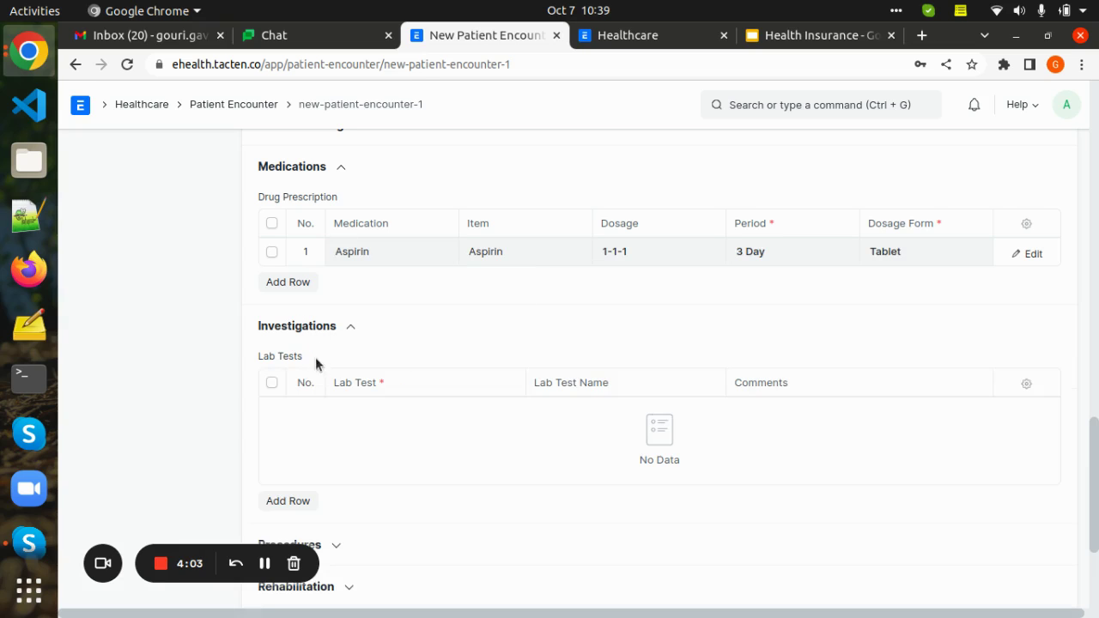
click(287, 502)
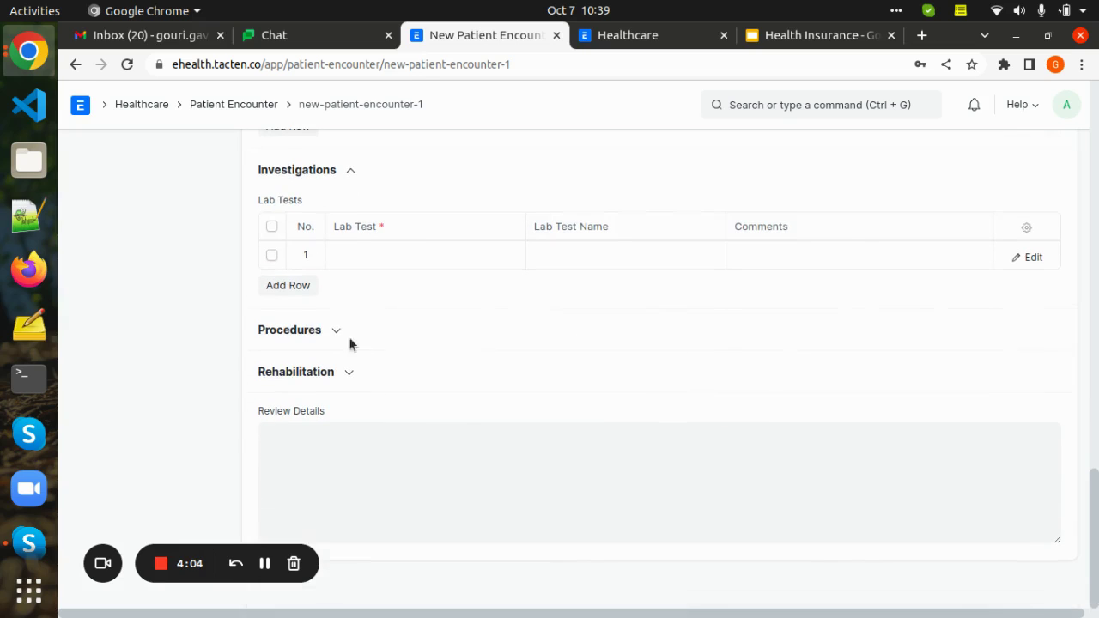
click(359, 251)
text(h)
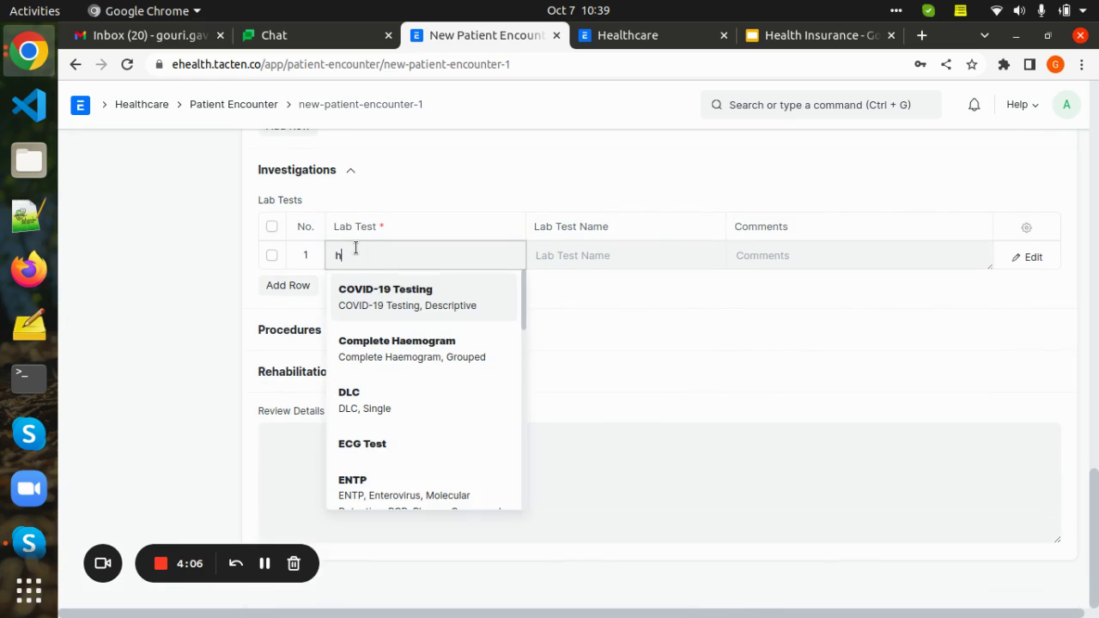
text(ae)
click(398, 348)
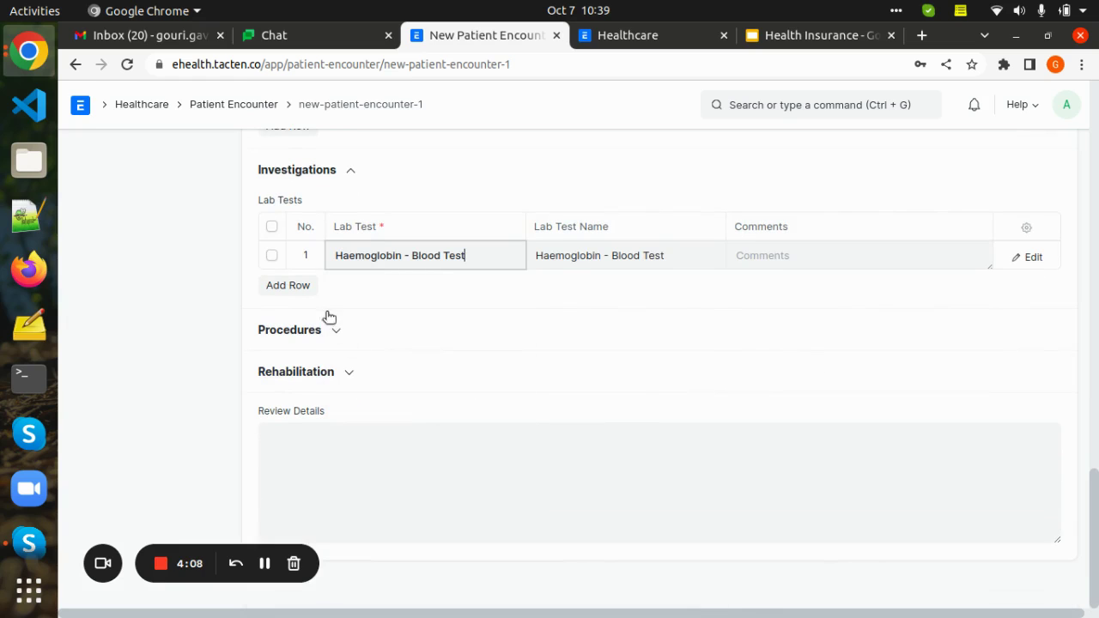
click(301, 287)
click(356, 282)
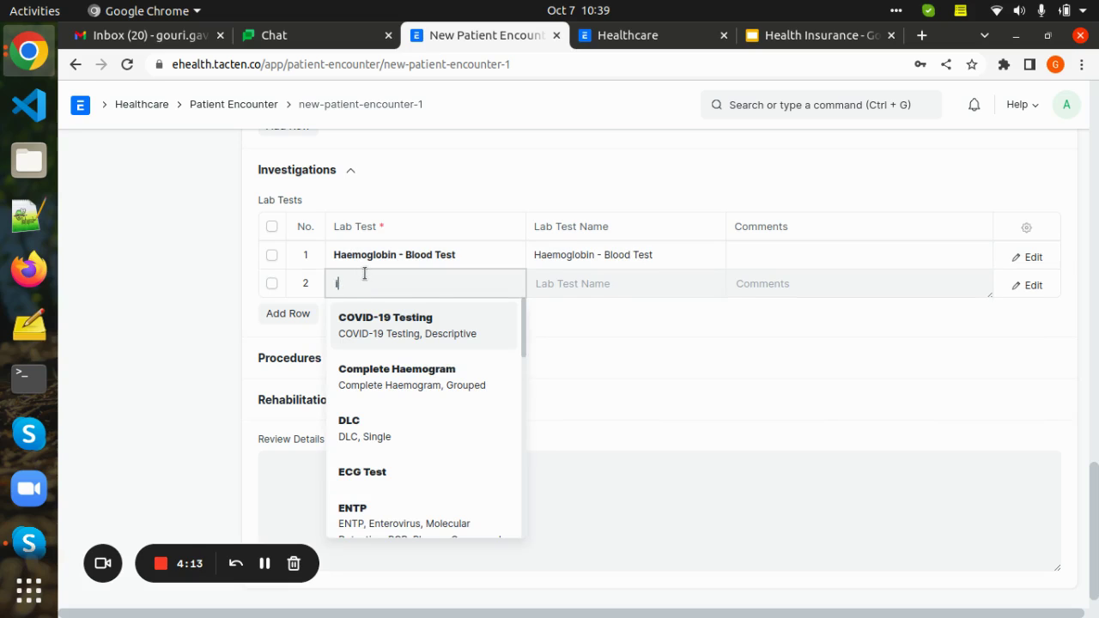
click(420, 332)
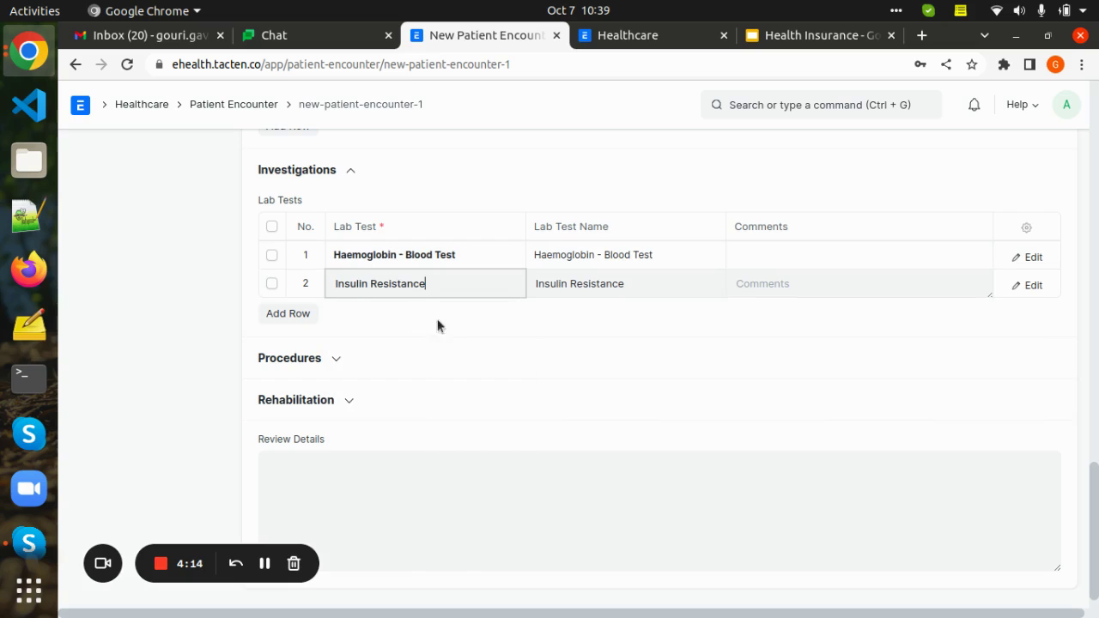
Step: Save the patient encounter with its prescription and lab tests
scroll(663, 306, up, 5)
scroll(849, 589, down, 4)
scroll(1013, 417, up, 5)
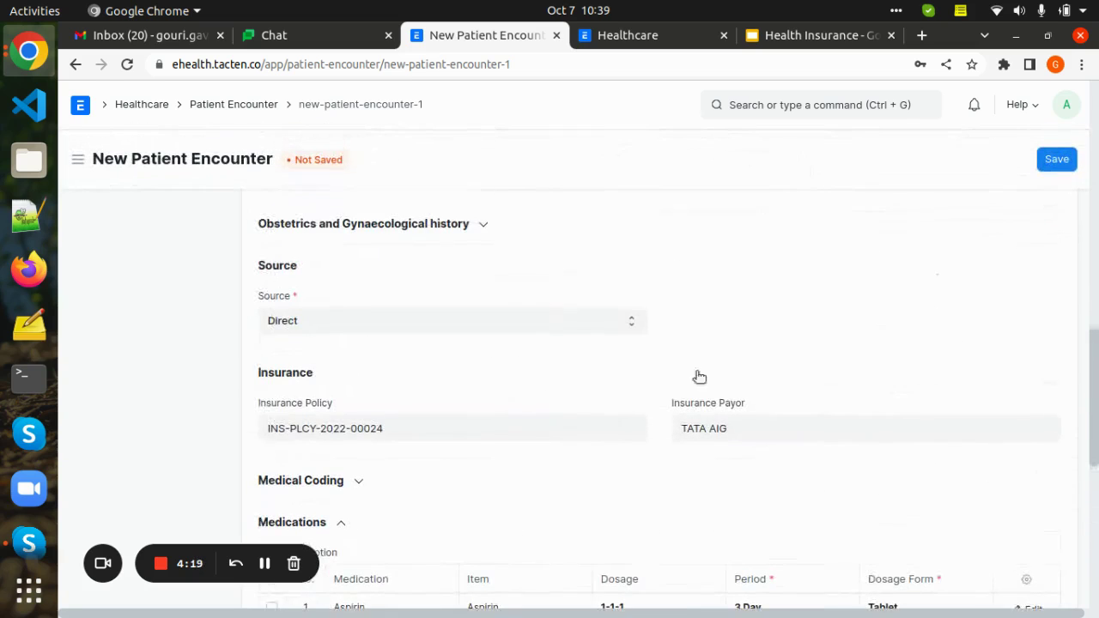
scroll(1072, 197, up, 3)
click(1055, 161)
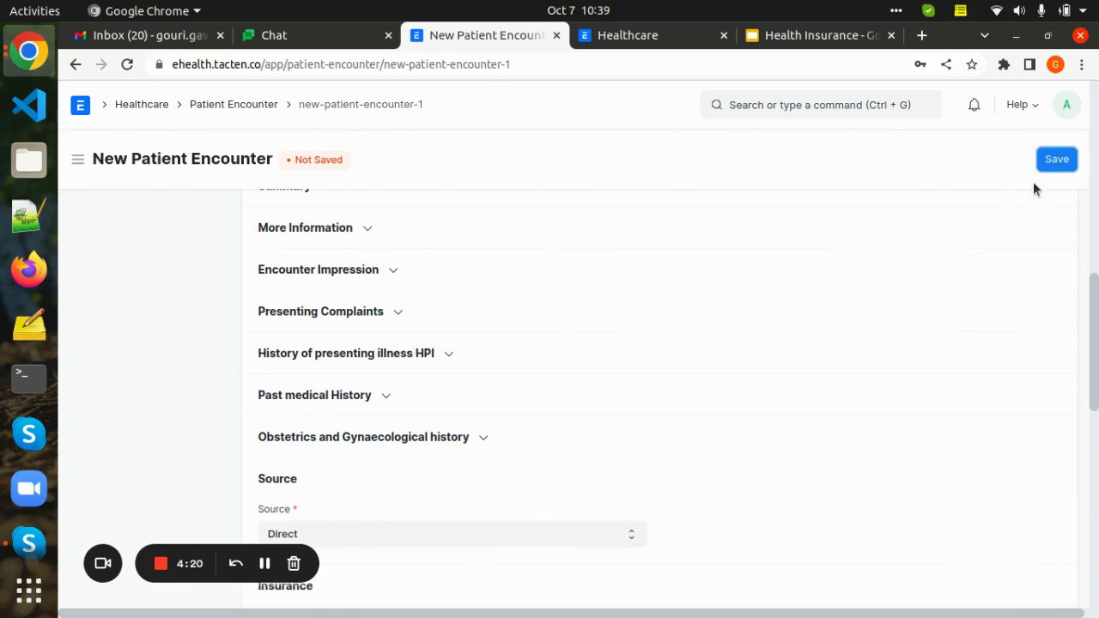
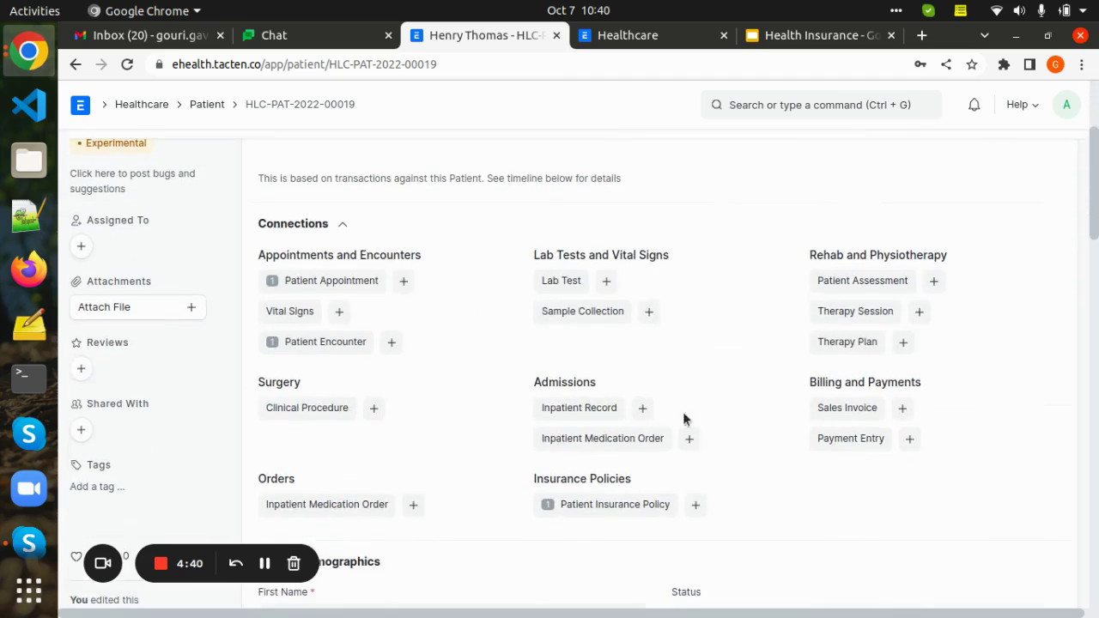
Step: Scroll the patient record up to Connections, showing Sales Invoice and Payment Entry links
scroll(633, 290, up, 2)
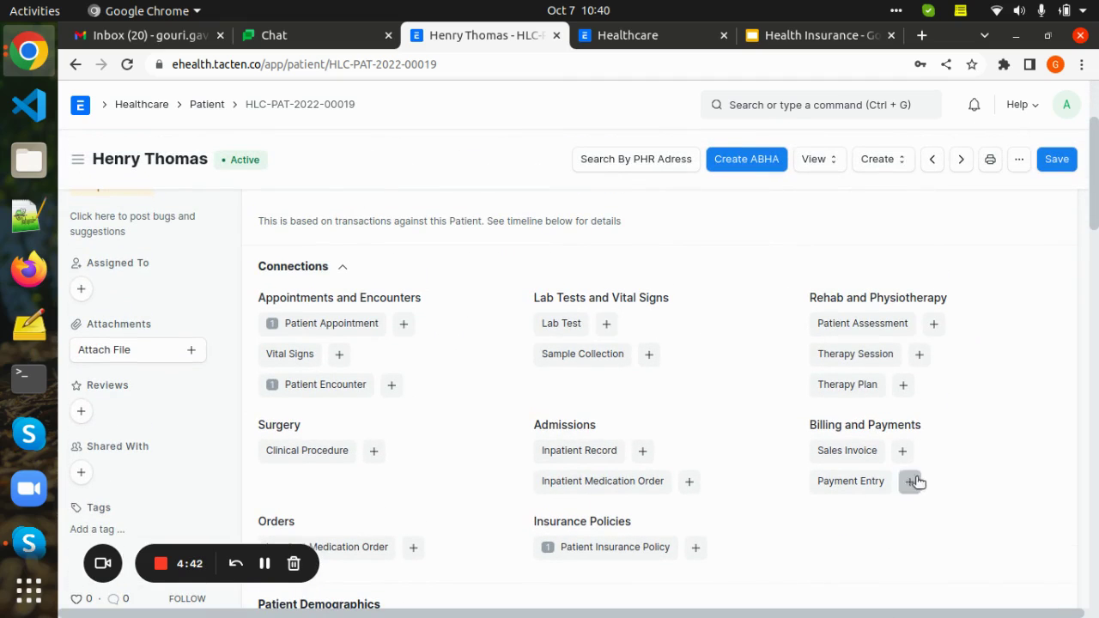
Step: Create a sales invoice with all four pending healthcare services: ₹16,350 total, ₹8,000 insurance-covered
click(903, 454)
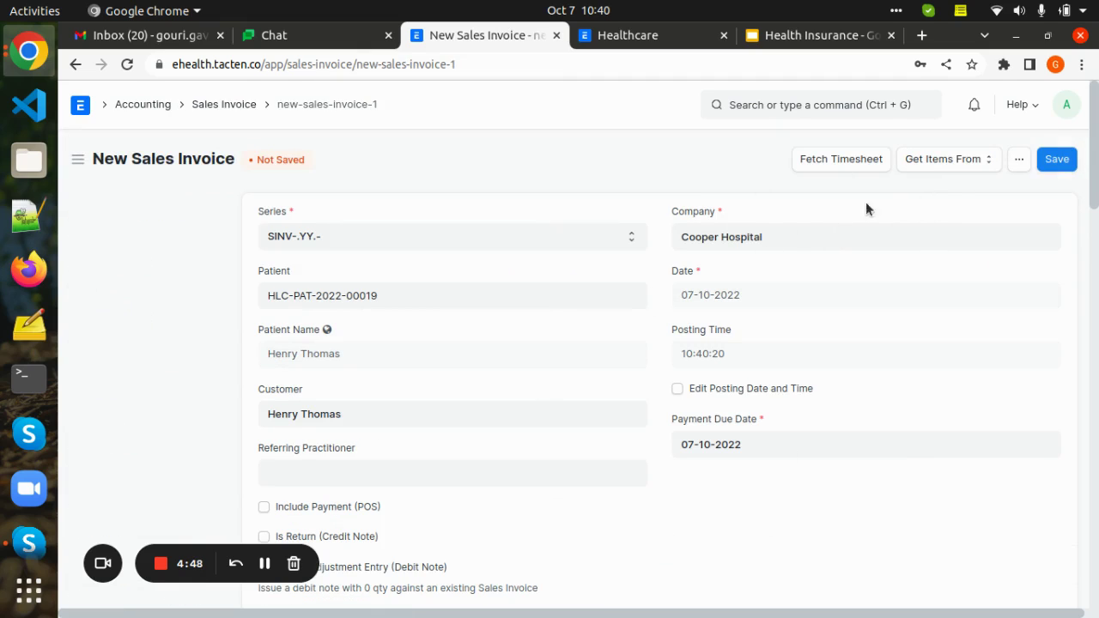
click(942, 161)
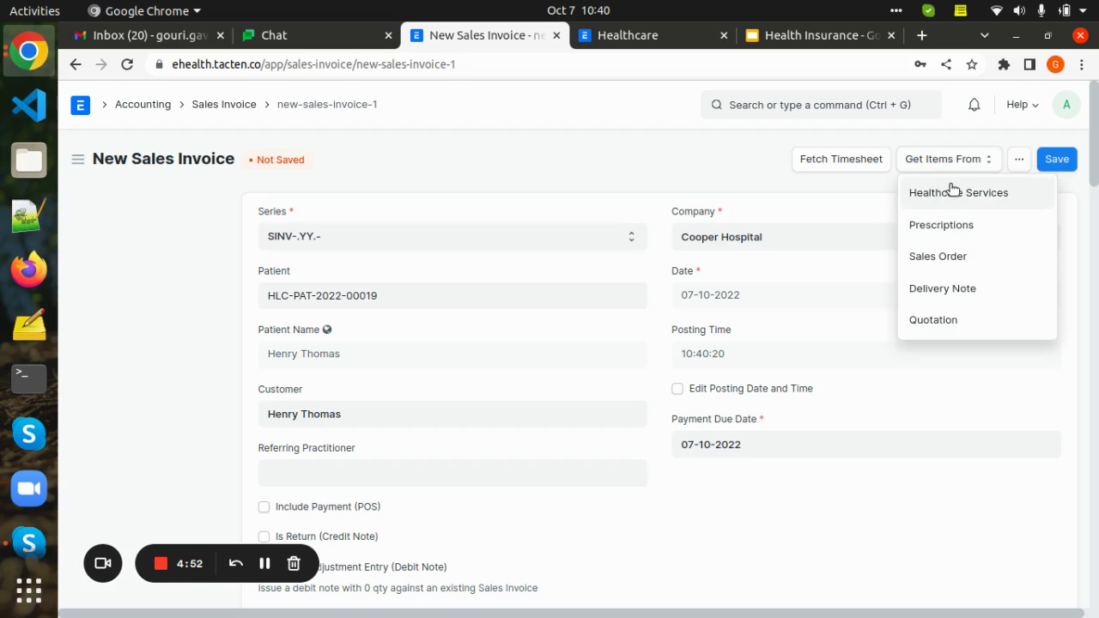
click(955, 196)
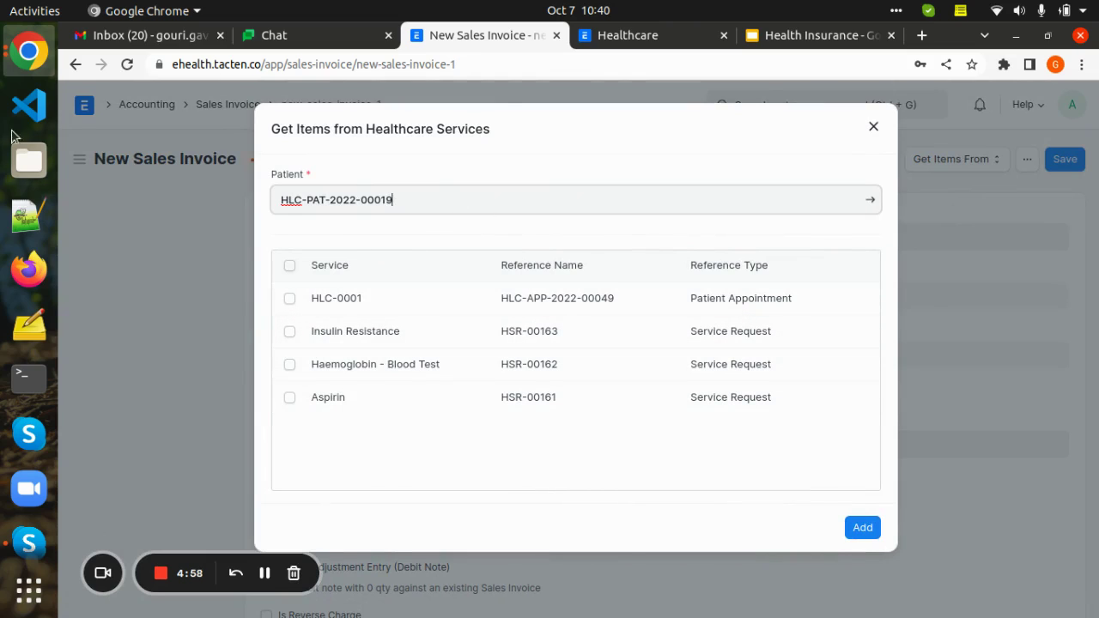
click(290, 266)
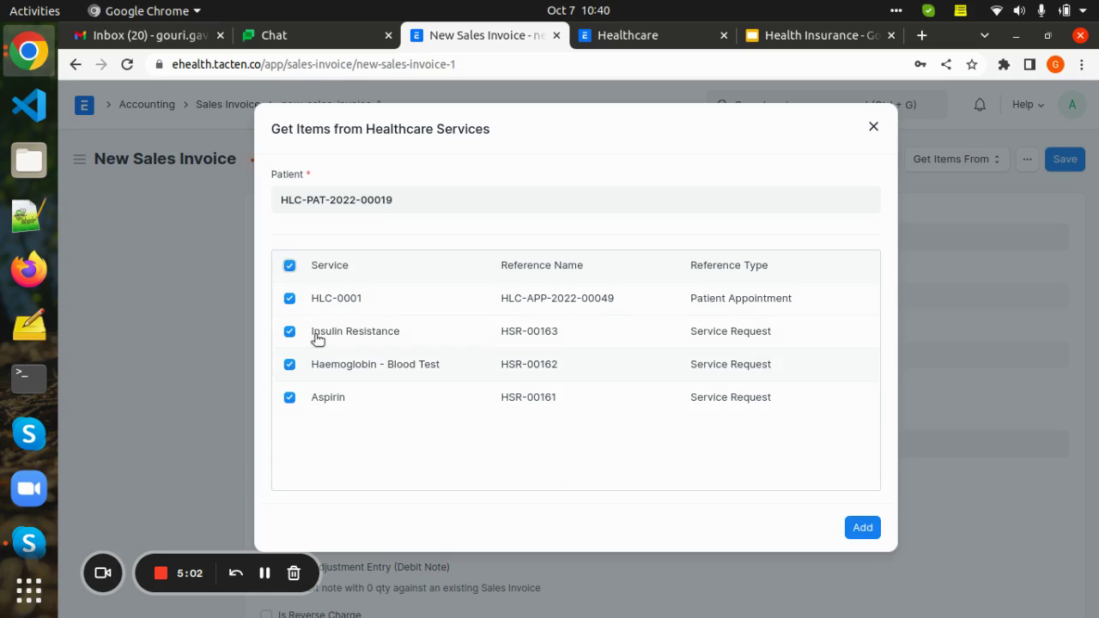
click(863, 527)
scroll(838, 455, down, 4)
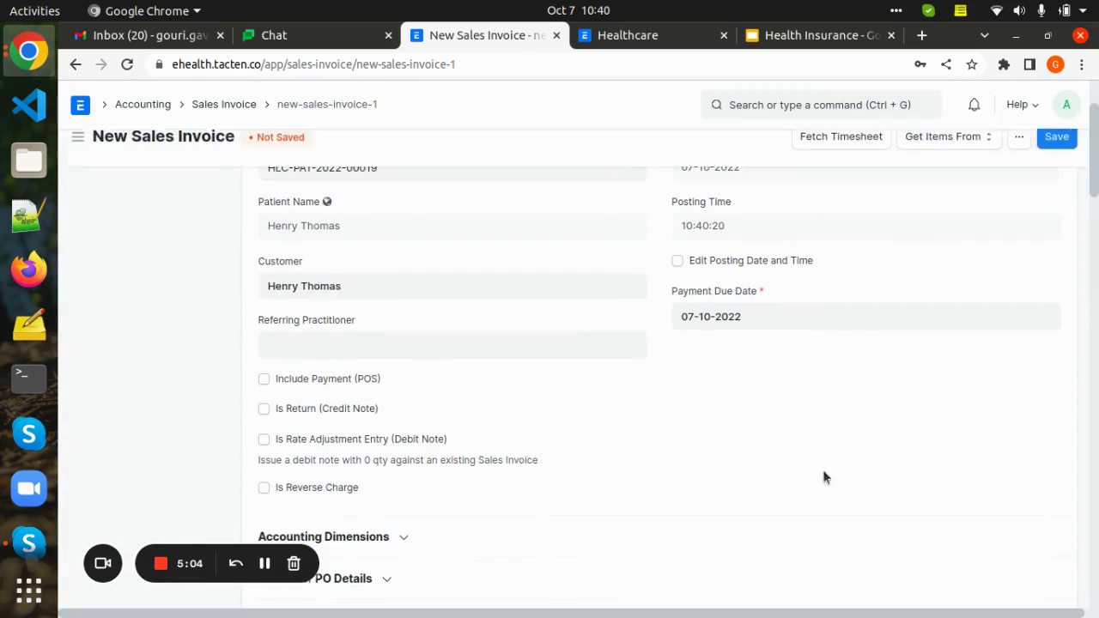
scroll(733, 451, down, 8)
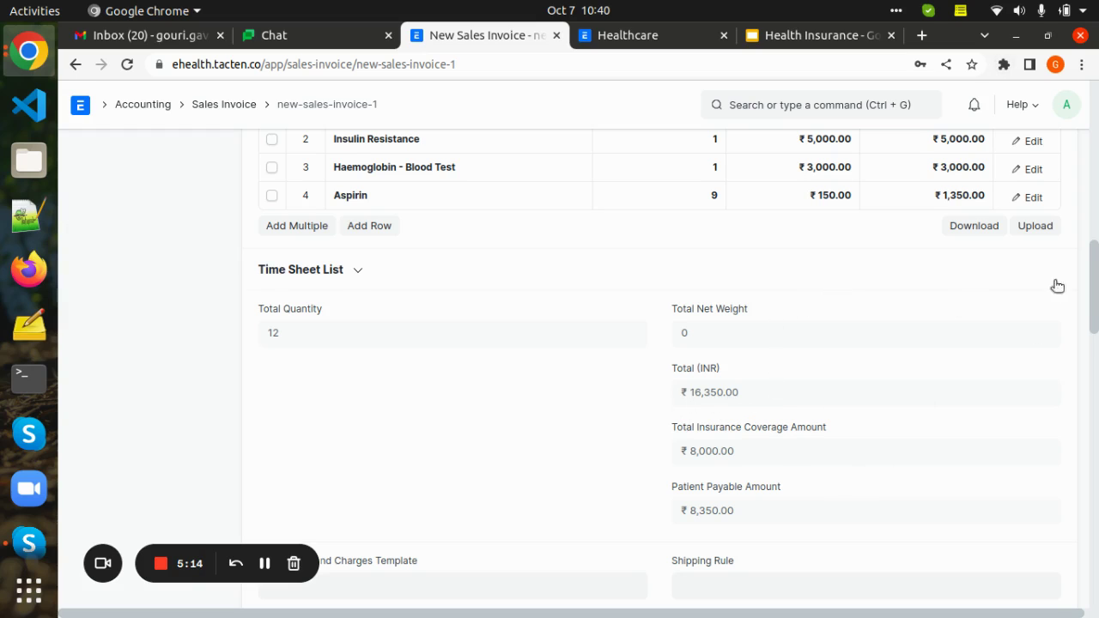
scroll(1014, 224, up, 3)
scroll(1014, 224, up, 2)
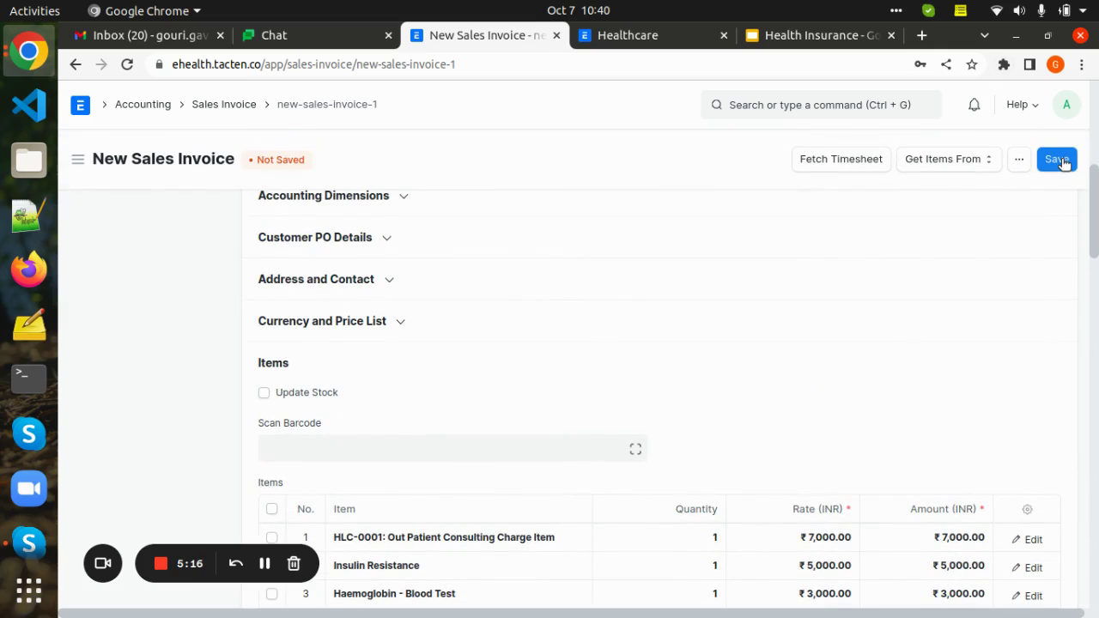
Step: Save and submit SINV-22-00056, dismissing the lab test creation message
click(1060, 160)
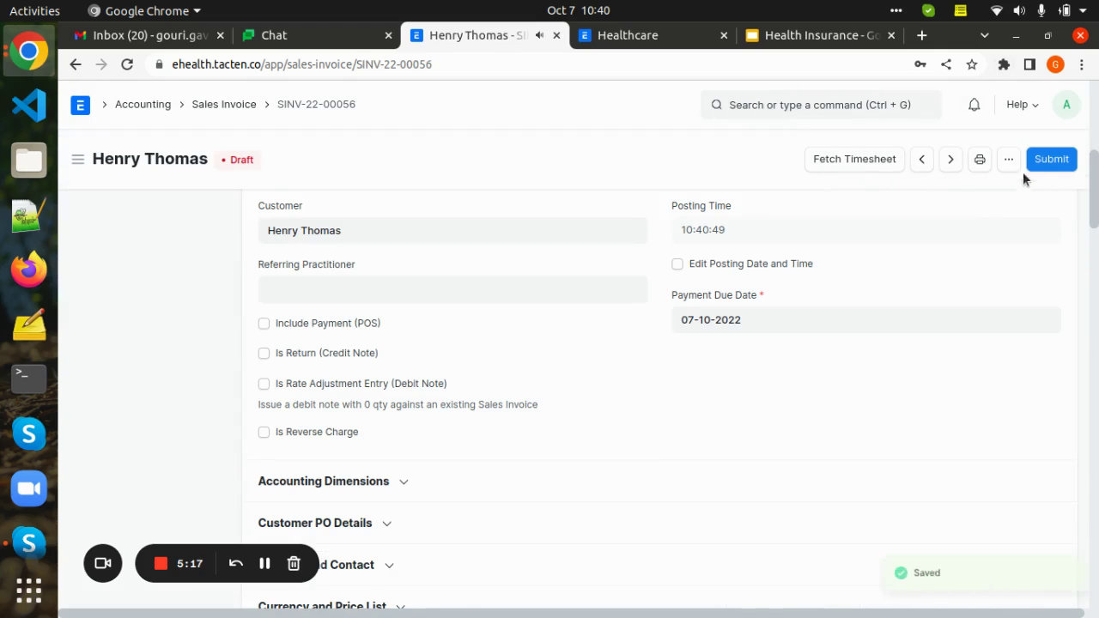
click(1049, 159)
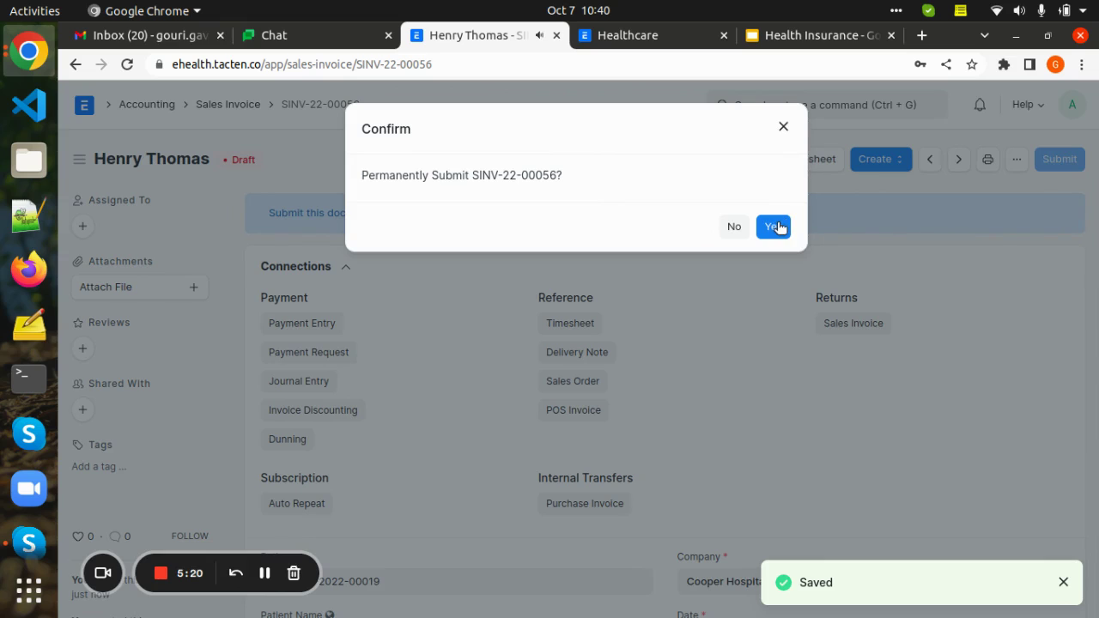
click(774, 227)
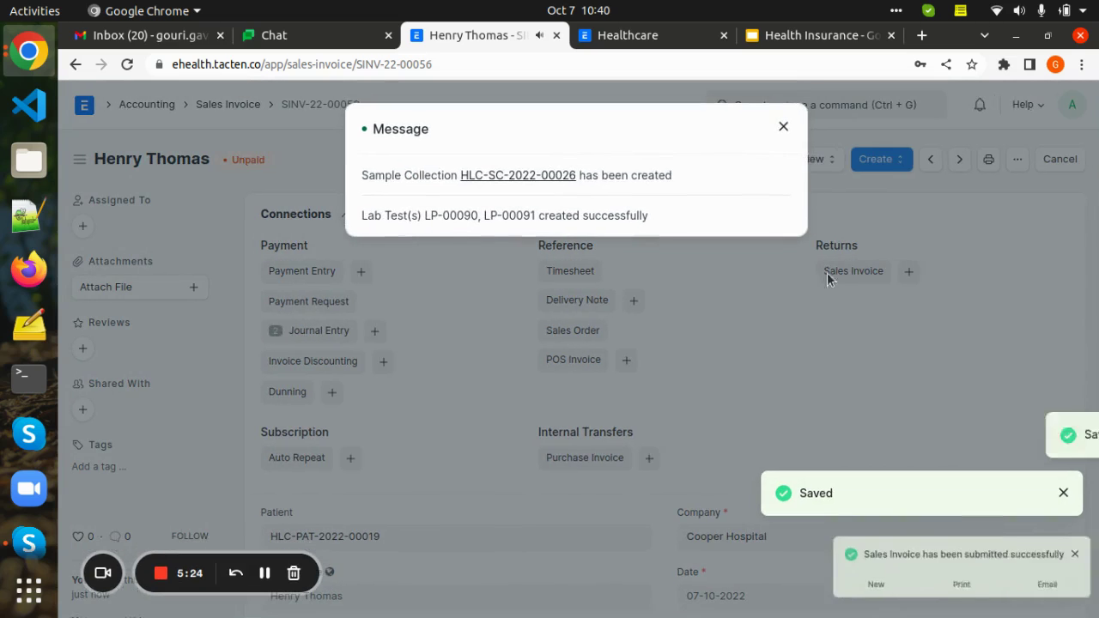
click(784, 128)
click(807, 161)
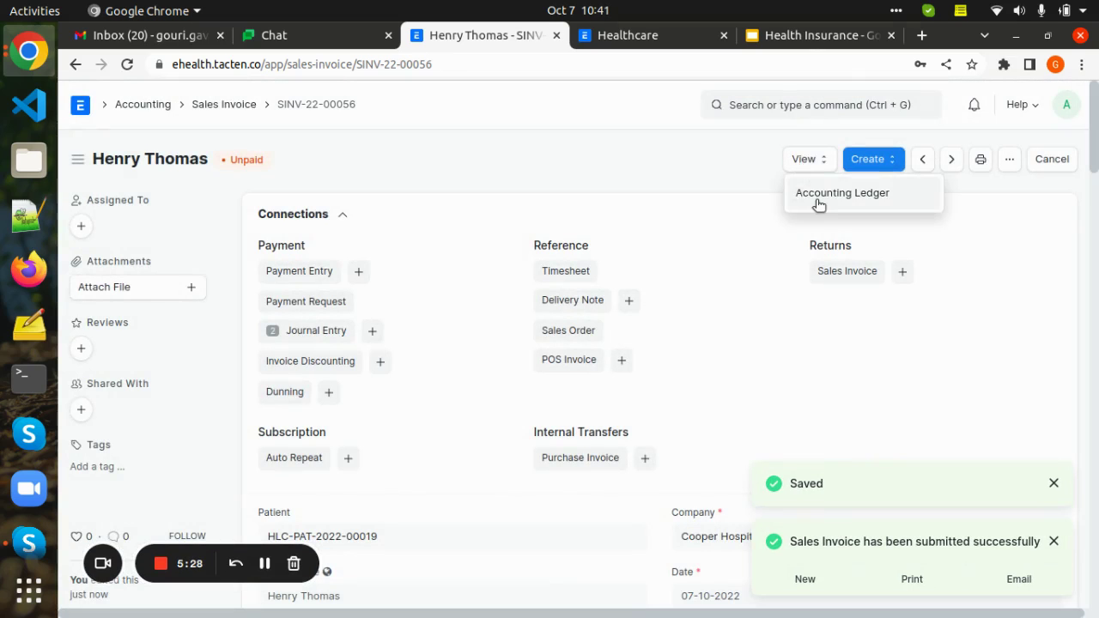
click(816, 202)
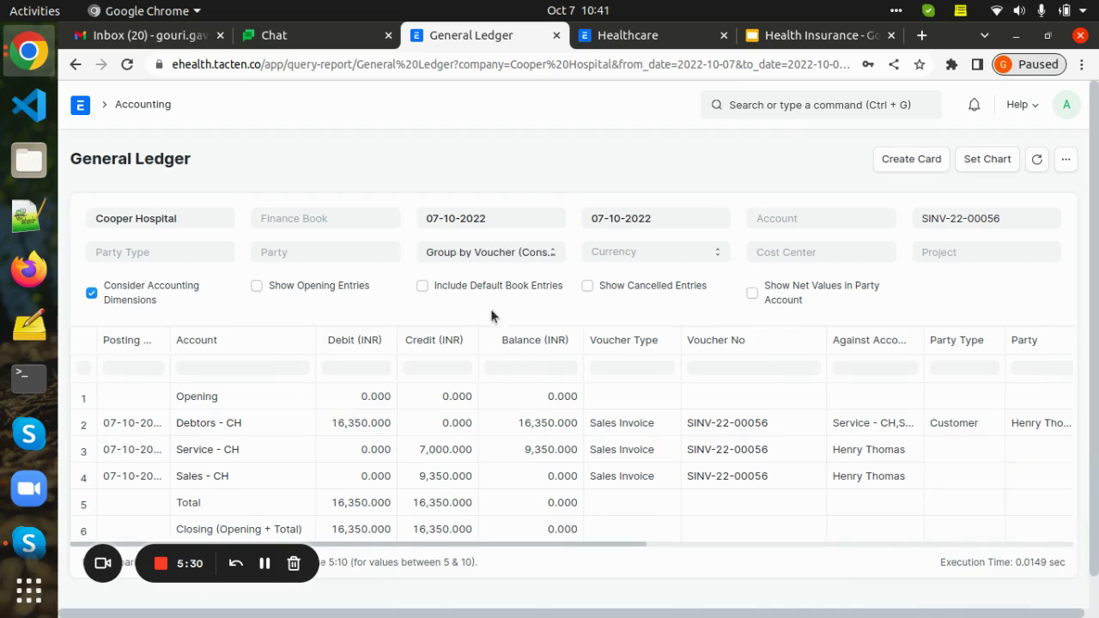
scroll(515, 343, down, 1)
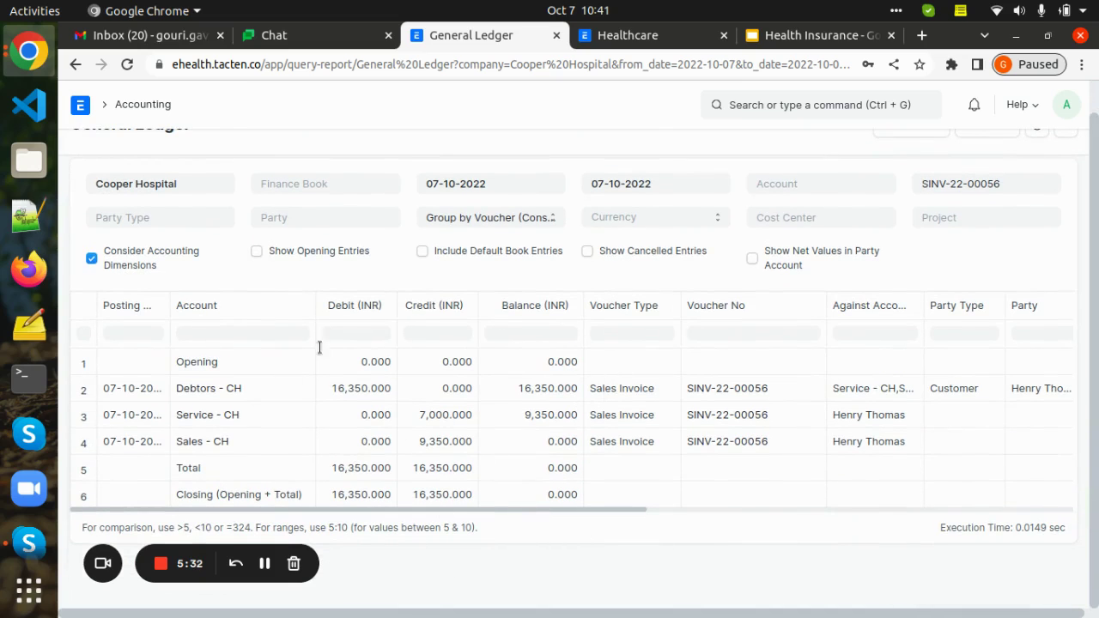
scroll(408, 468, up, 1)
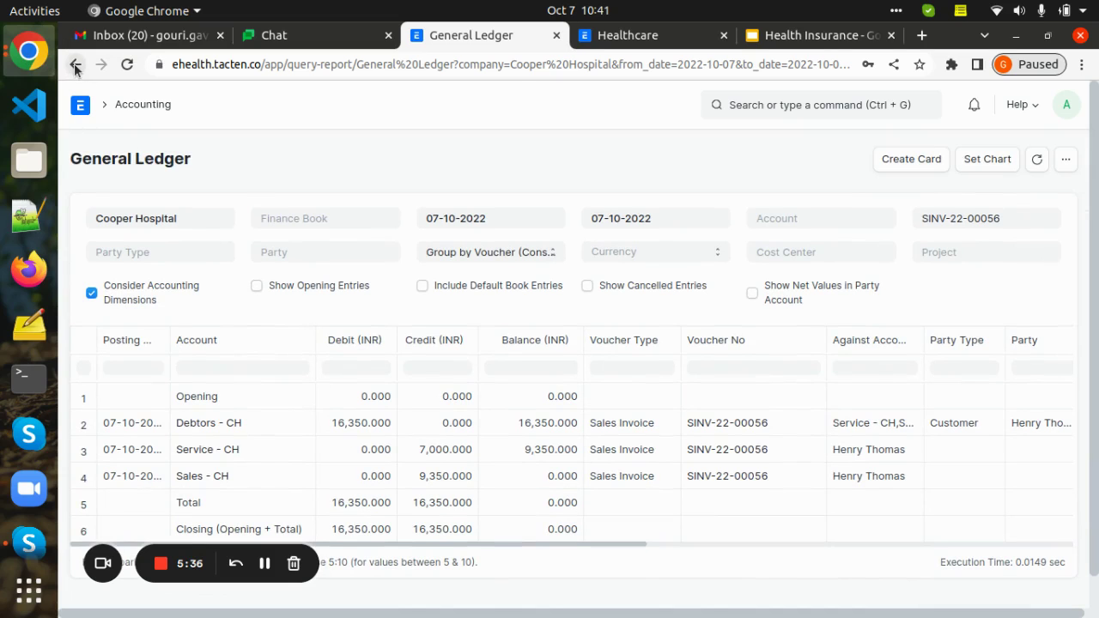
click(75, 65)
scroll(679, 365, down, 5)
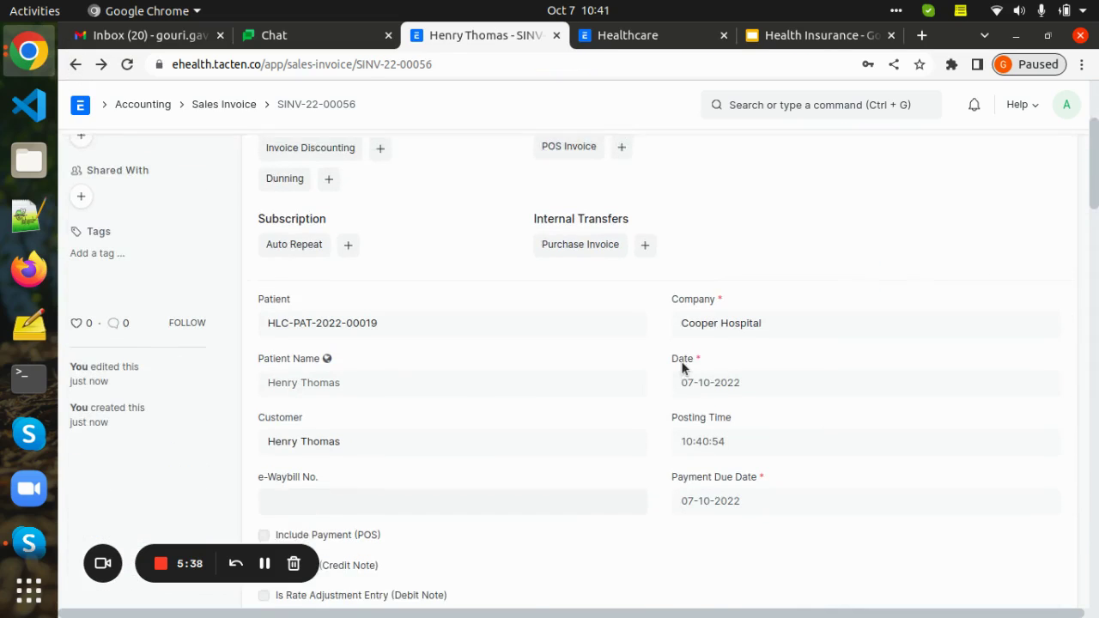
scroll(682, 368, down, 10)
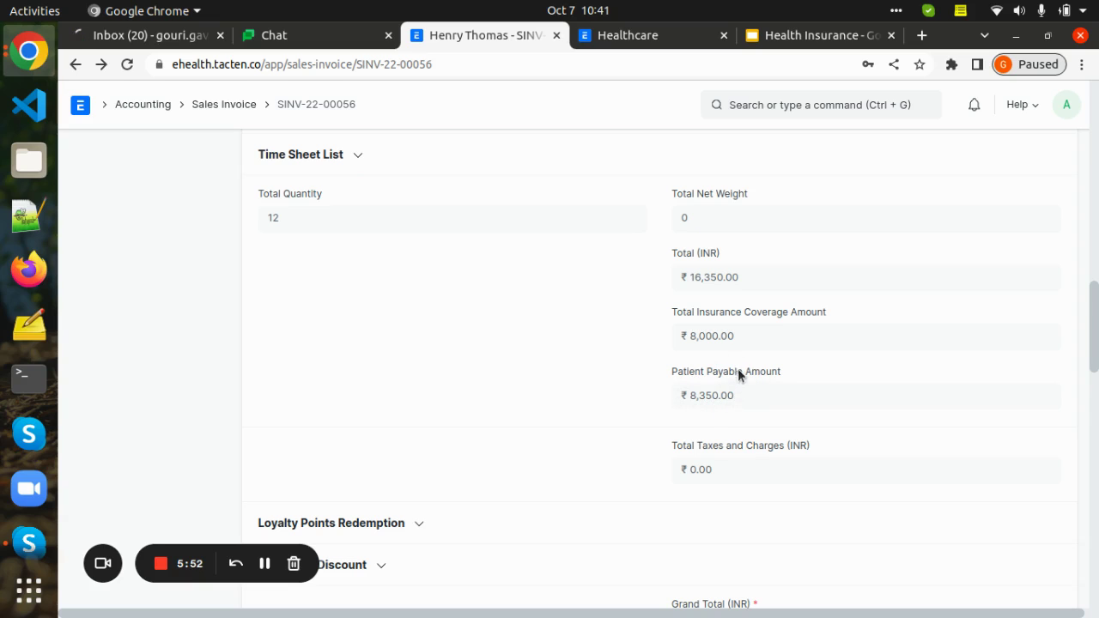
scroll(959, 352, up, 5)
Step: Start a new insurance claim from the Insurance Claim List, found via 'insur' search
scroll(858, 229, up, 2)
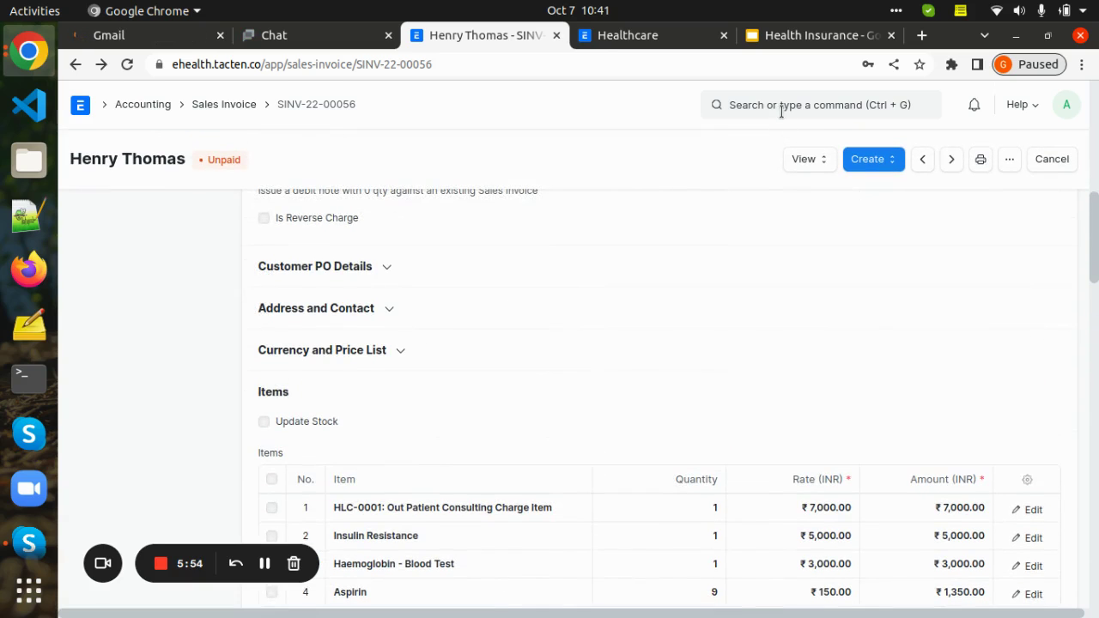
click(783, 105)
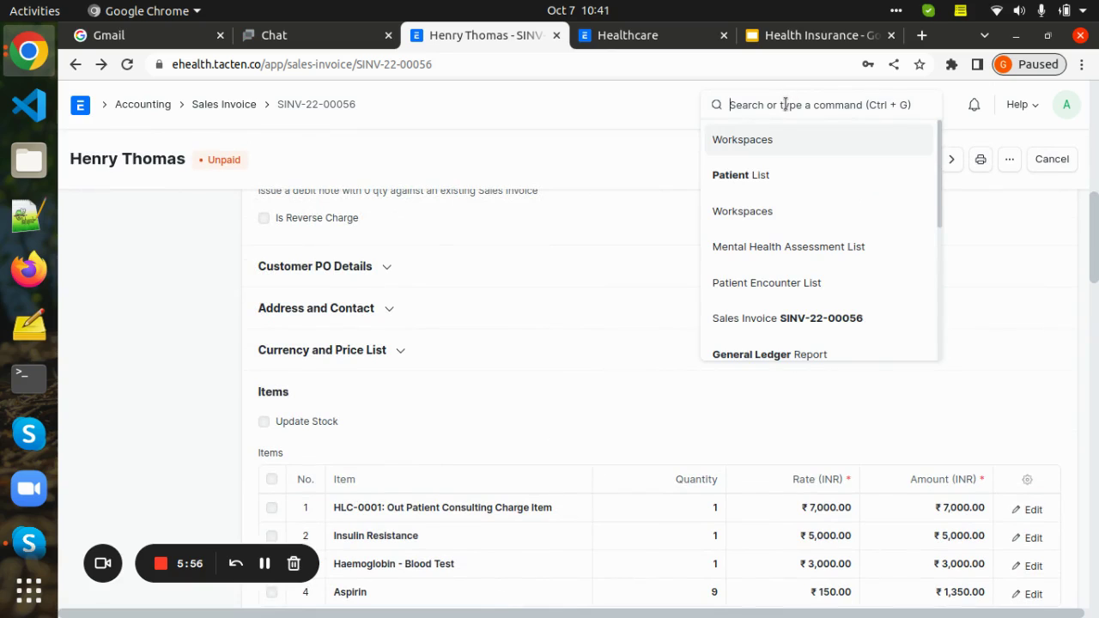
text(in)
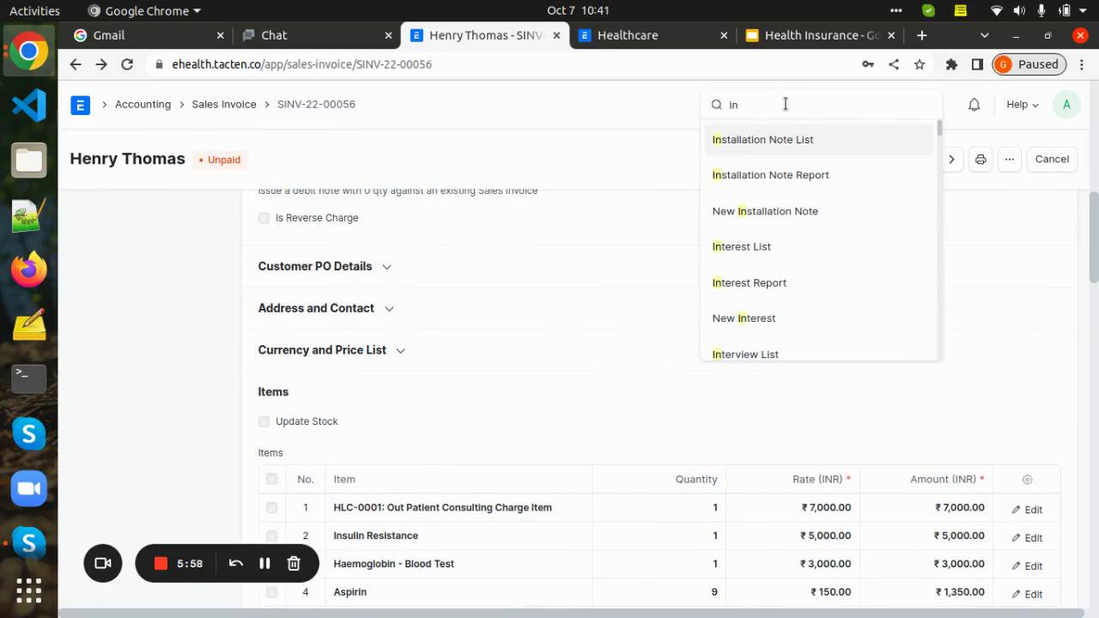
text(sur)
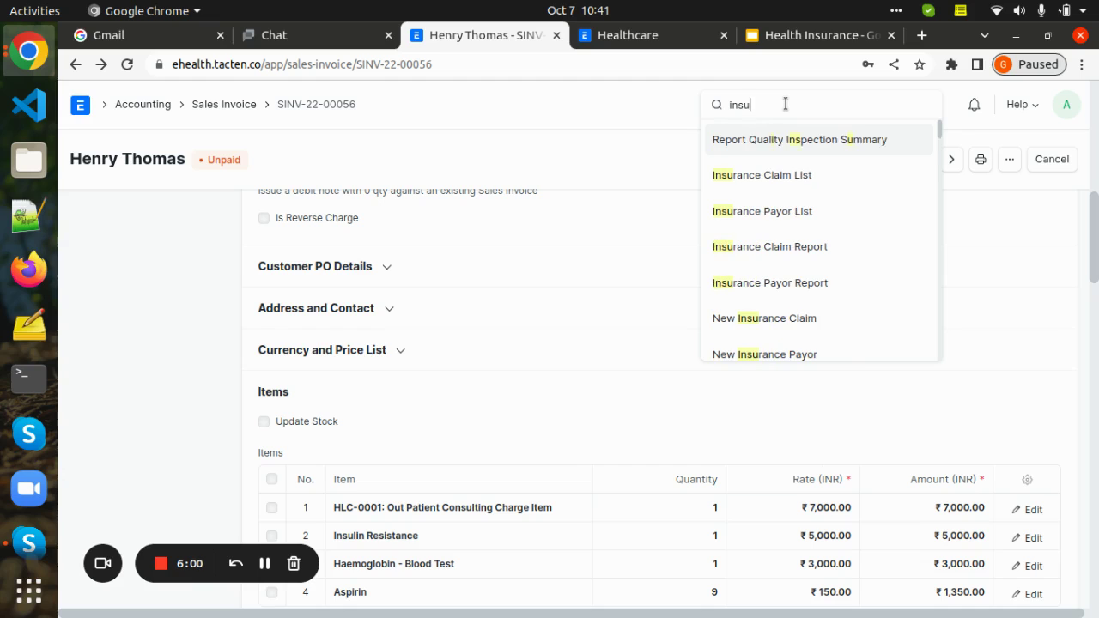
click(773, 174)
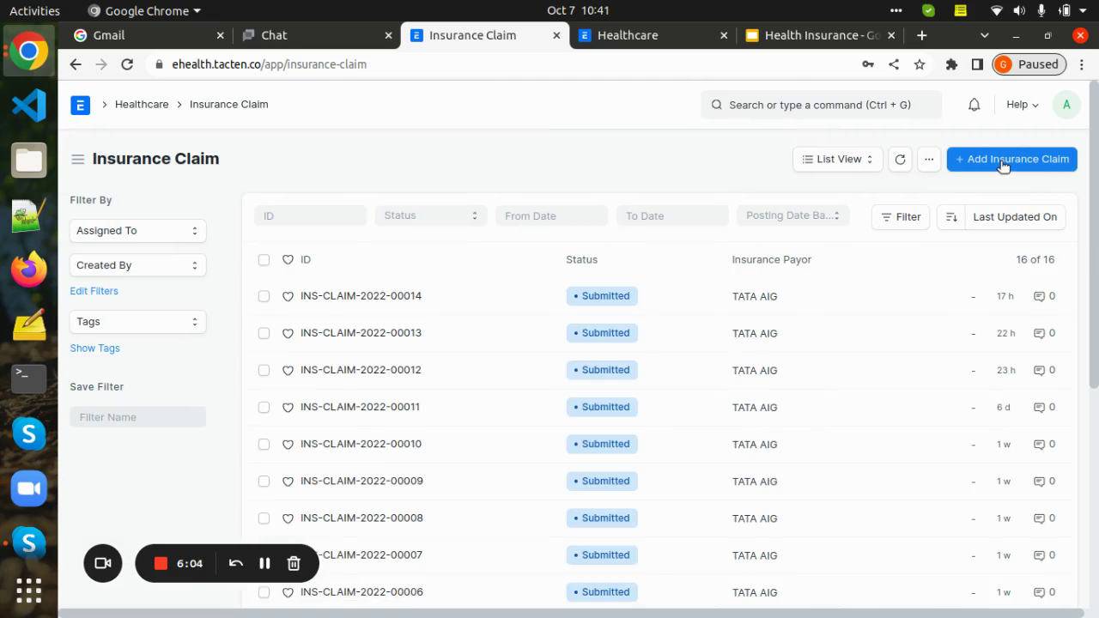
click(1000, 161)
Step: Set the claim's patient and select their matching insurance policy (1134)
scroll(485, 344, down, 5)
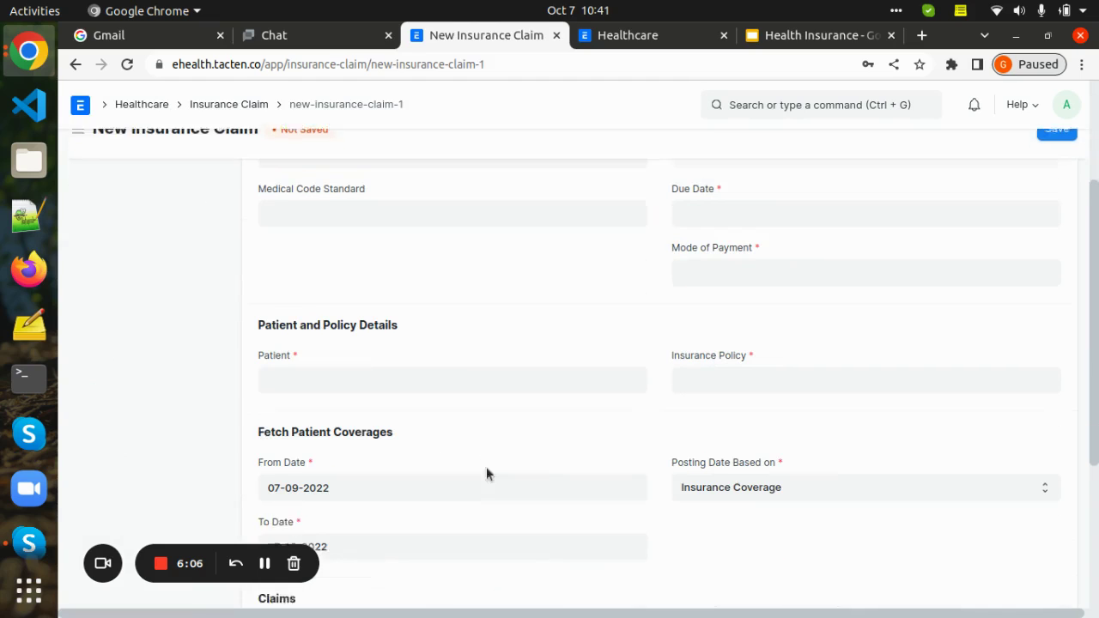
click(360, 370)
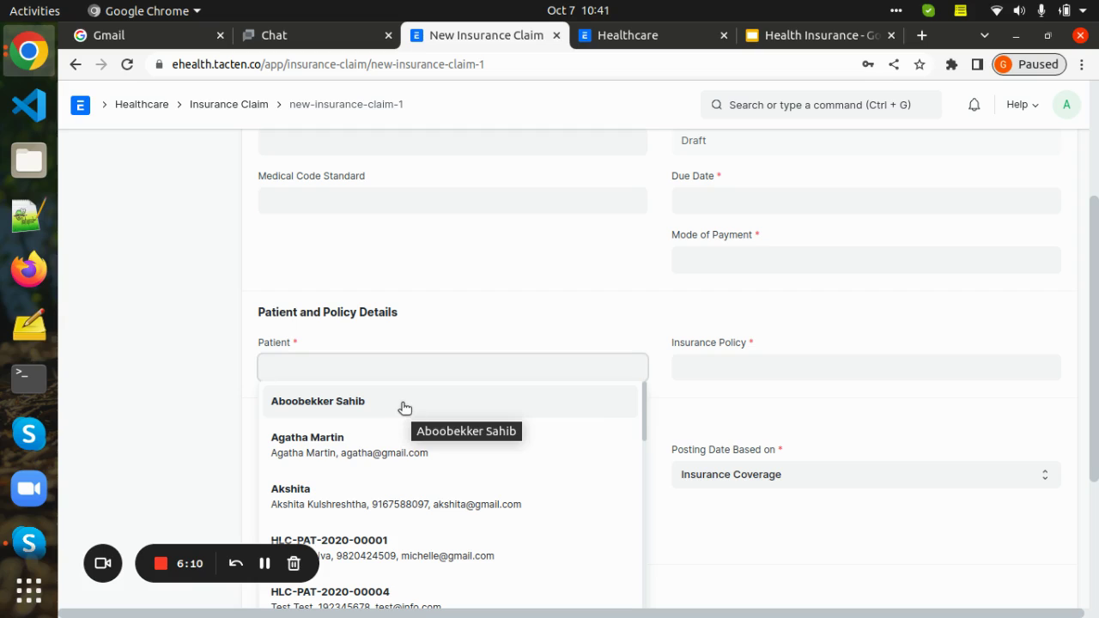
text(henry)
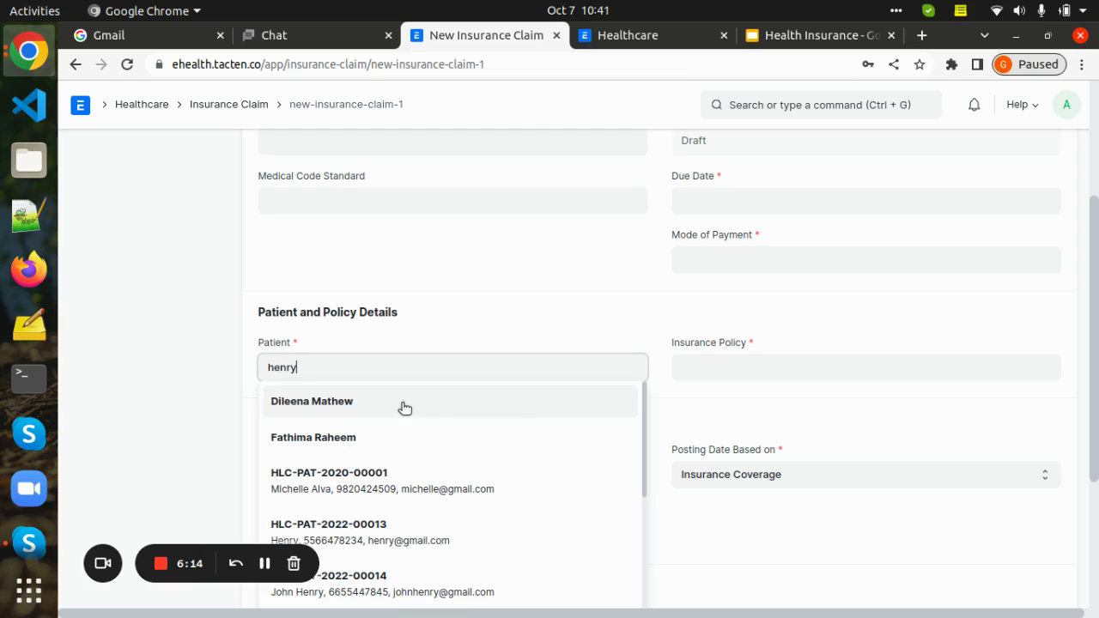
text( th)
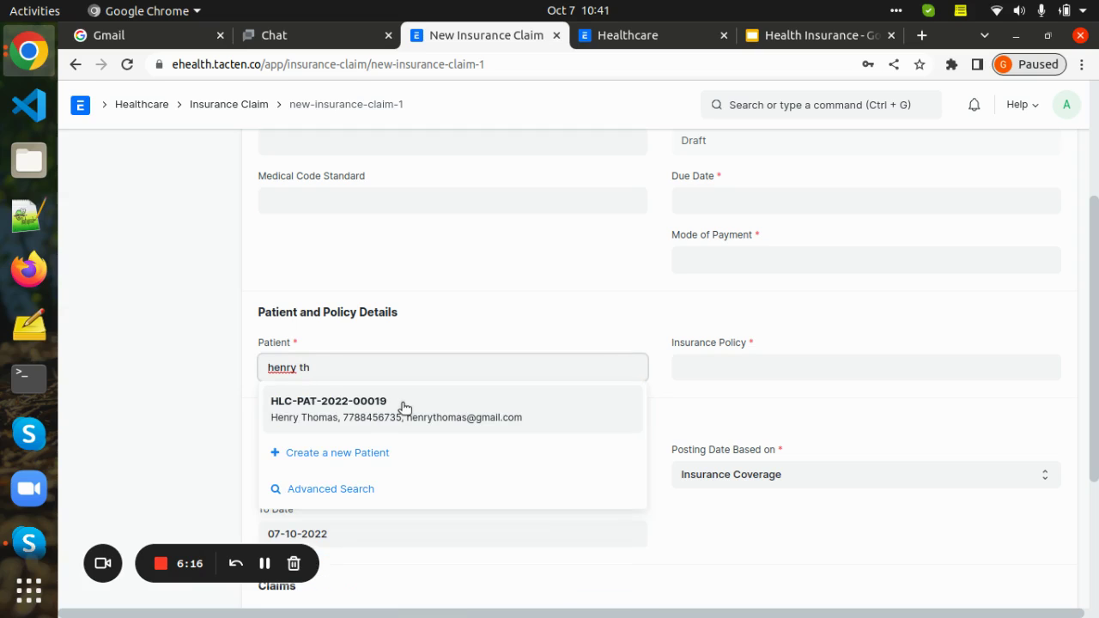
click(375, 412)
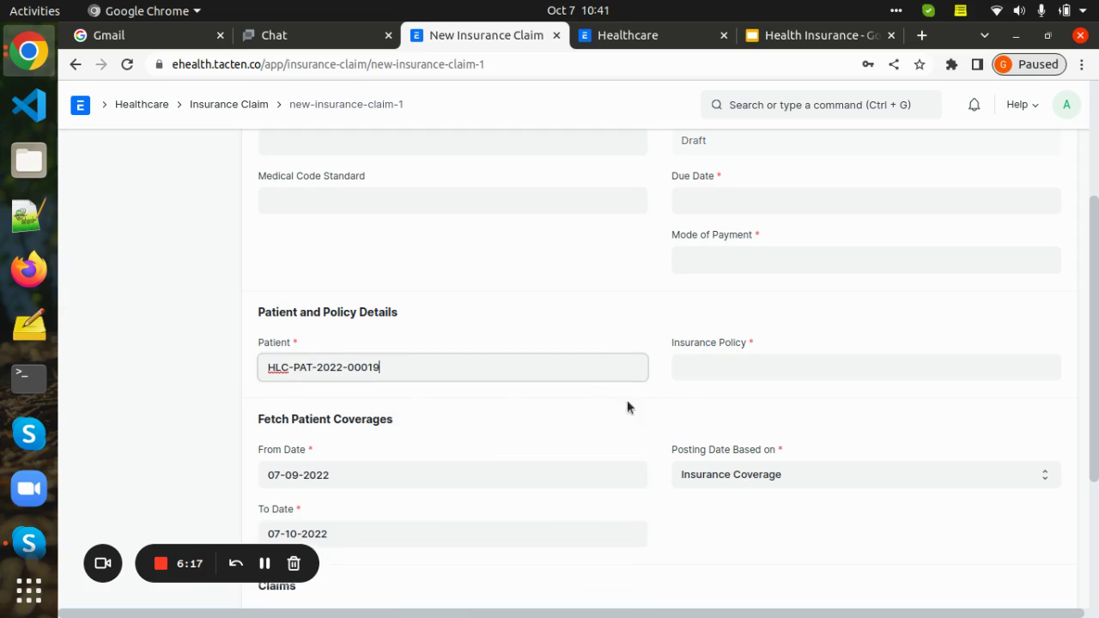
click(708, 363)
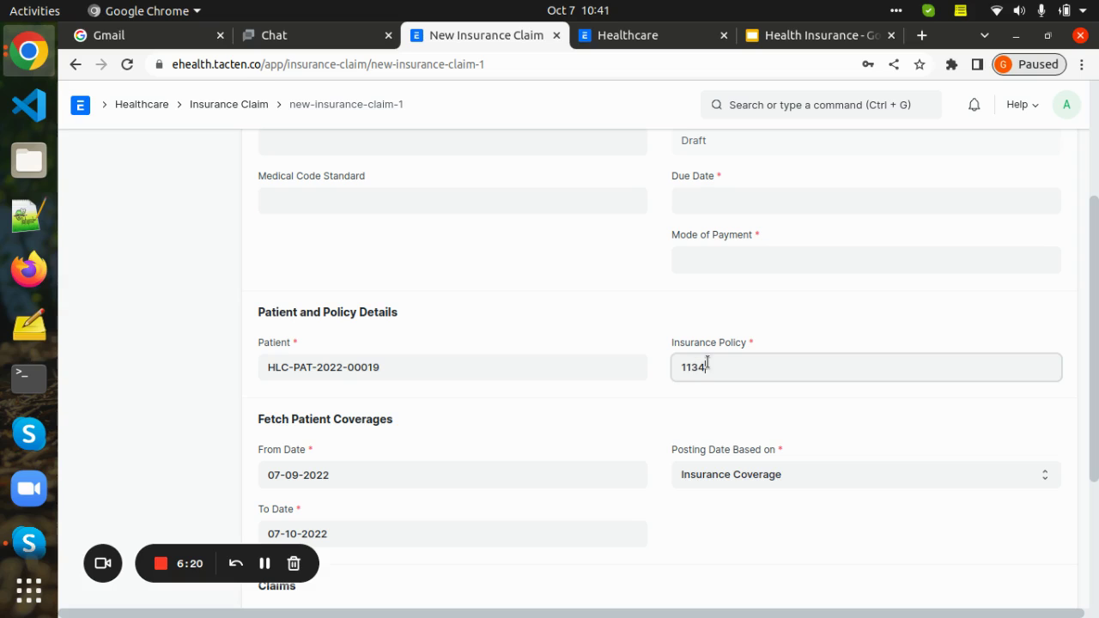
text(1134)
click(731, 422)
scroll(445, 249, up, 3)
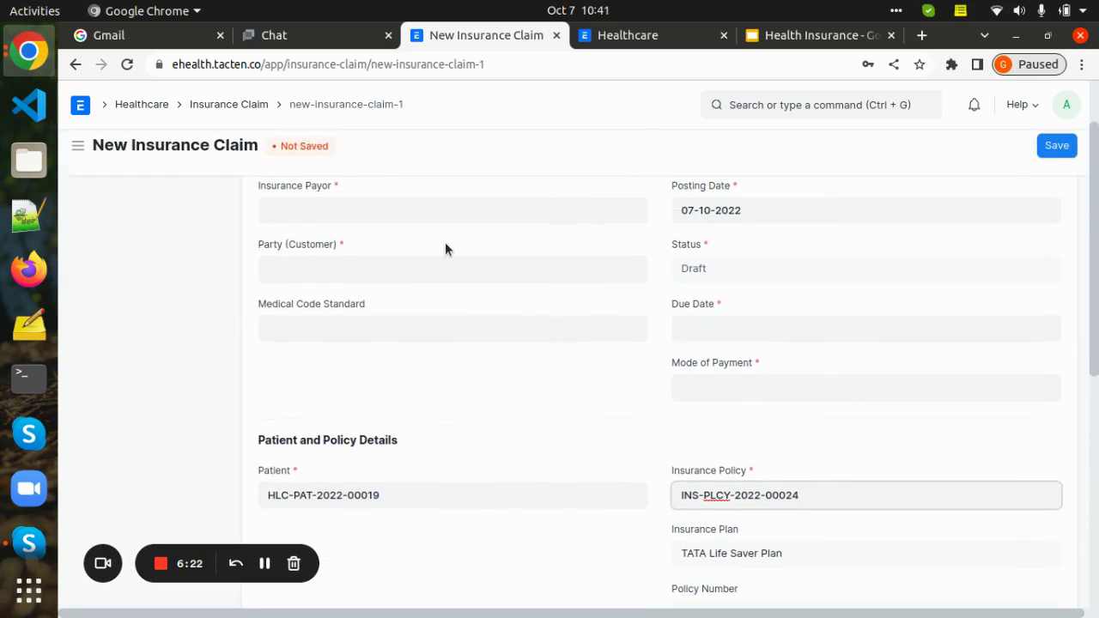
scroll(440, 252, up, 1)
Step: Set payor TATA AIG, due date 17-11-2022, payment mode Bank Transfer, and save the claim
click(359, 290)
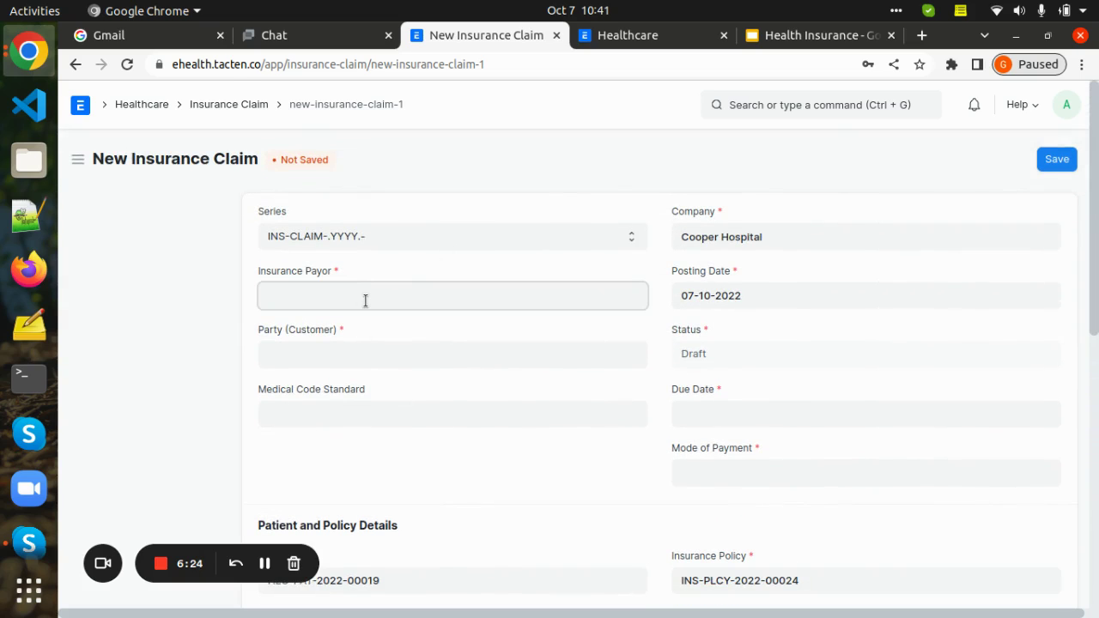
click(375, 336)
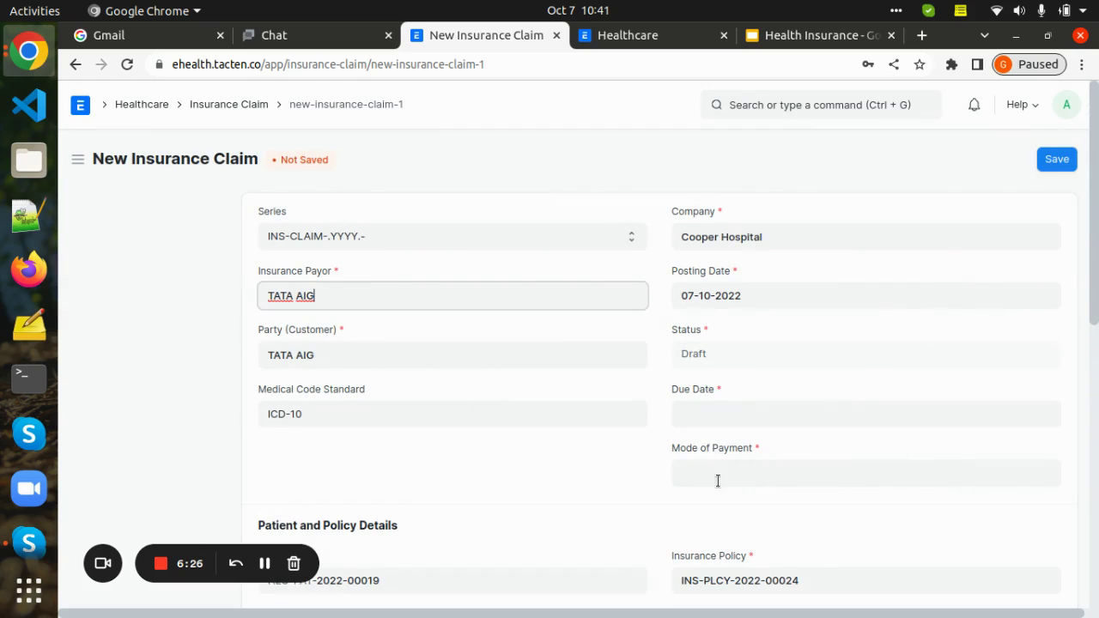
click(693, 413)
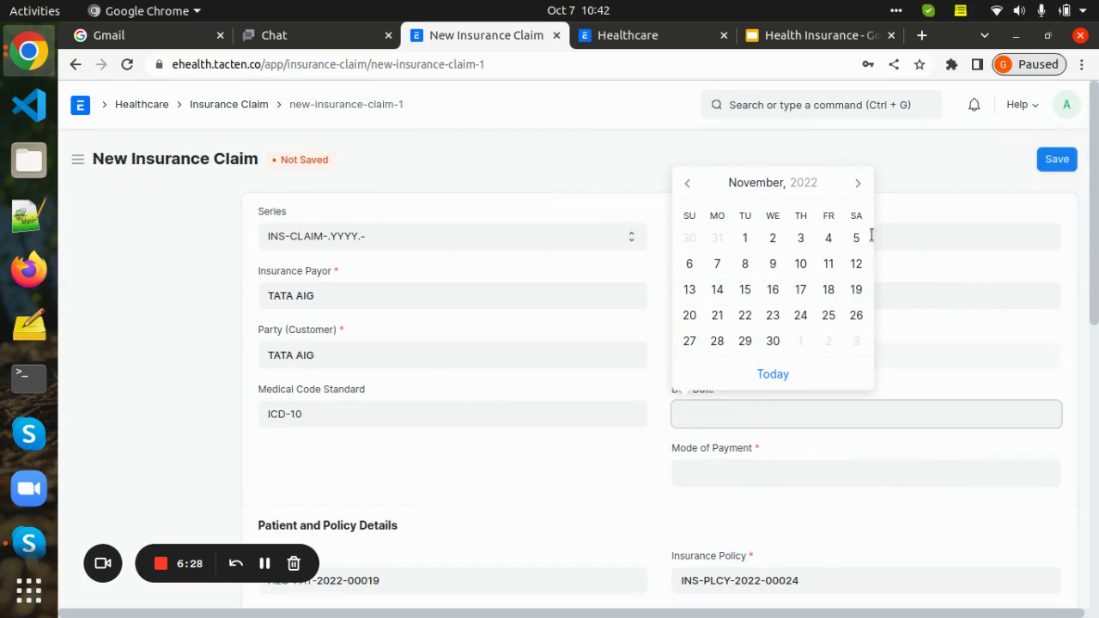
click(803, 286)
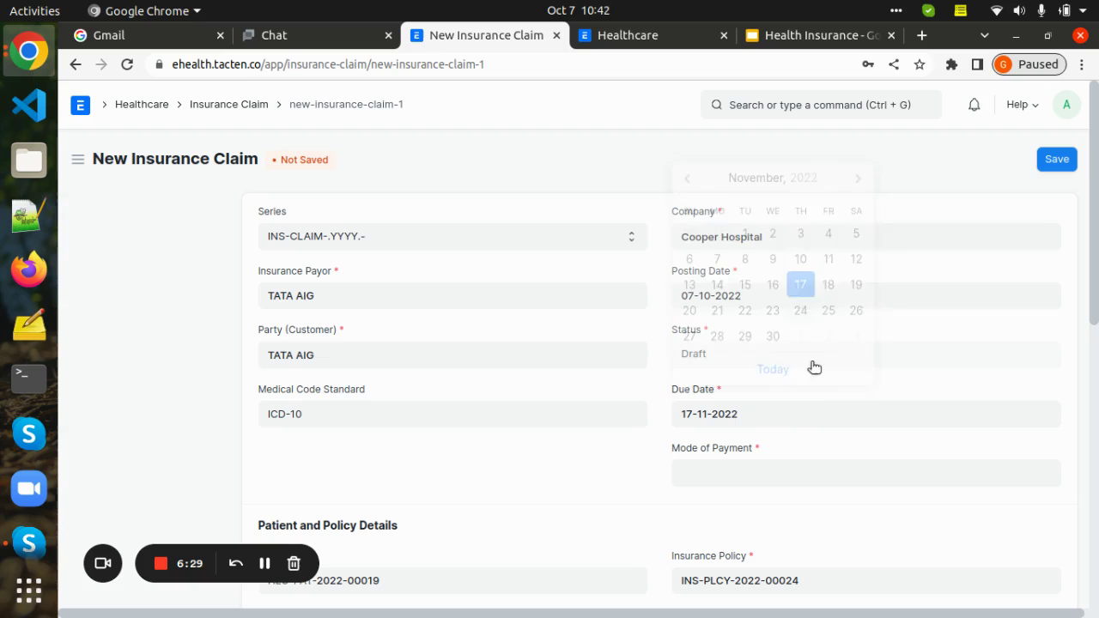
click(741, 479)
scroll(747, 484, down, 1)
scroll(747, 484, down, 1)
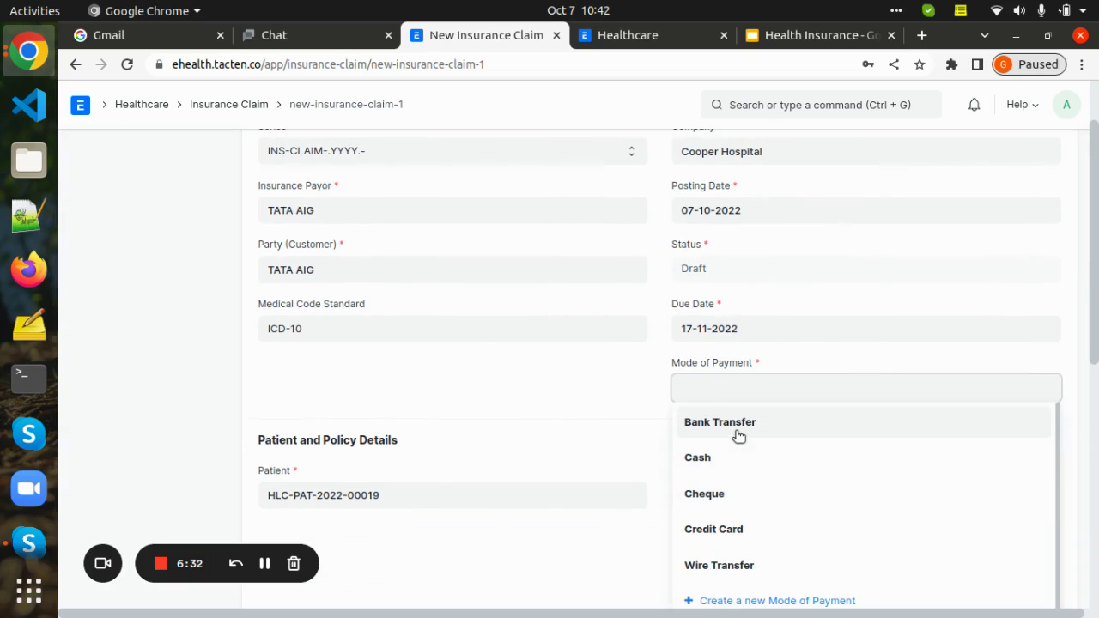
click(736, 433)
scroll(857, 509, down, 4)
scroll(909, 273, up, 5)
click(1053, 159)
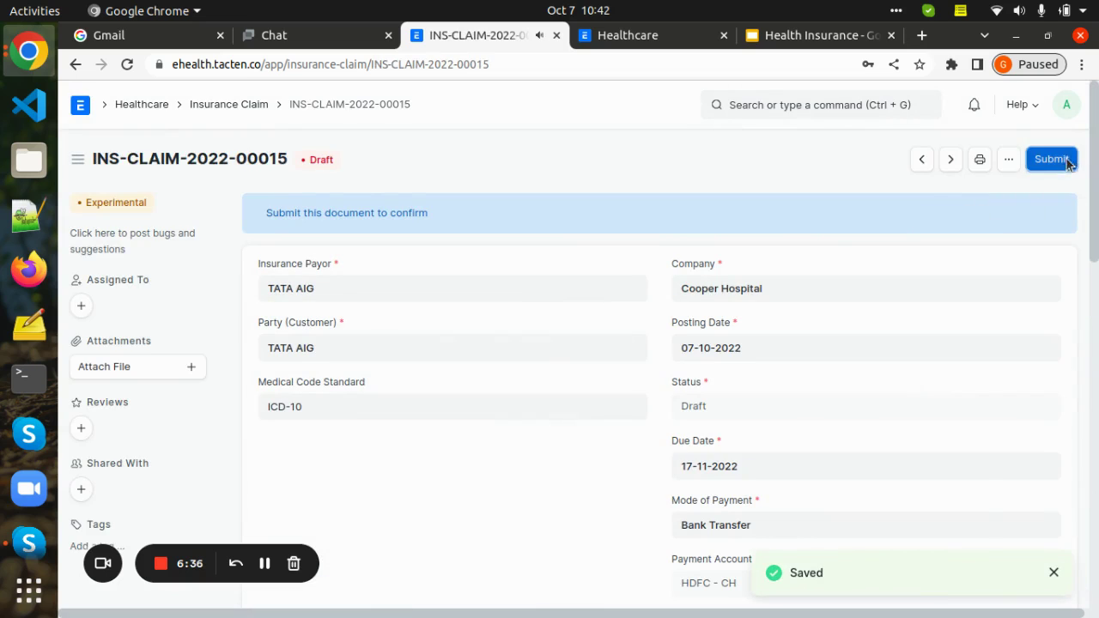
Step: Submit and confirm INS-CLAIM-2022-00015, then update its claim status to Submitted
click(1052, 159)
click(782, 229)
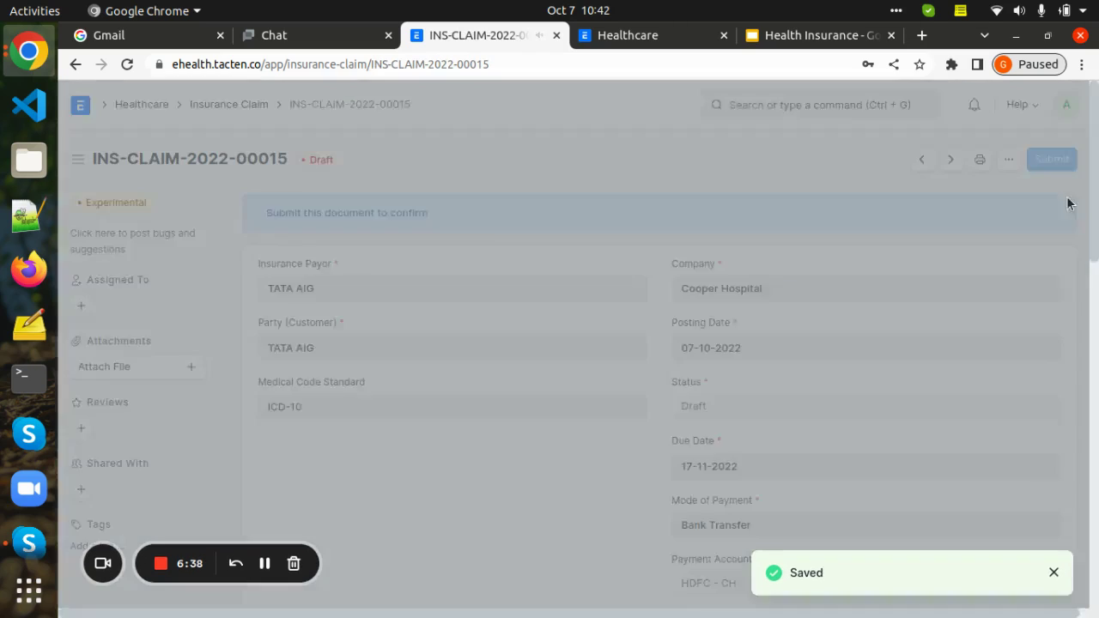
click(1025, 163)
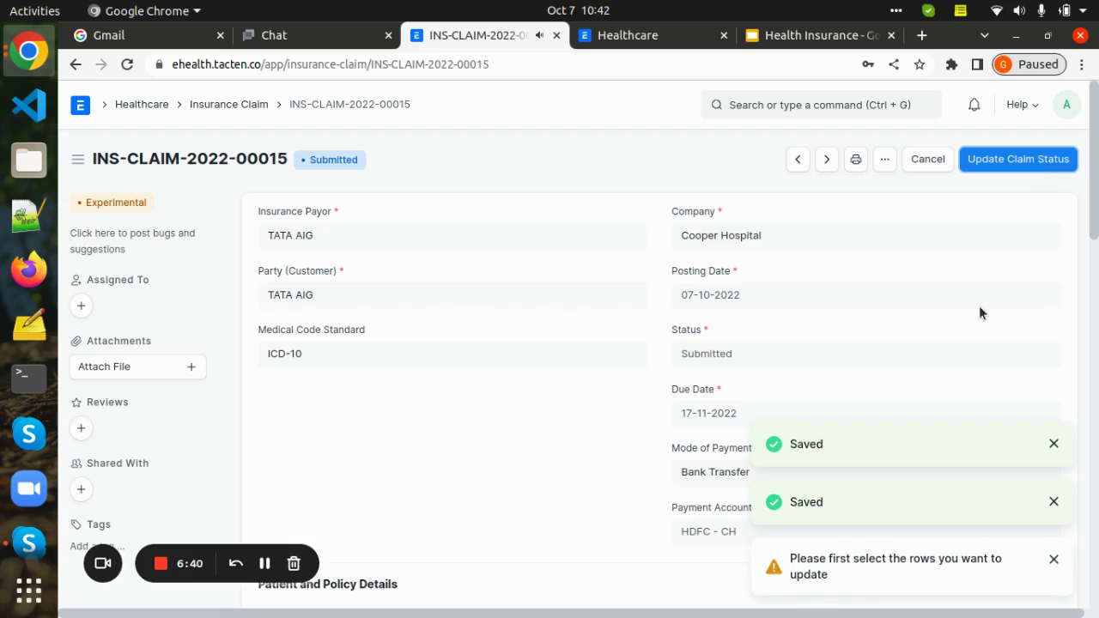
scroll(327, 270, down, 1)
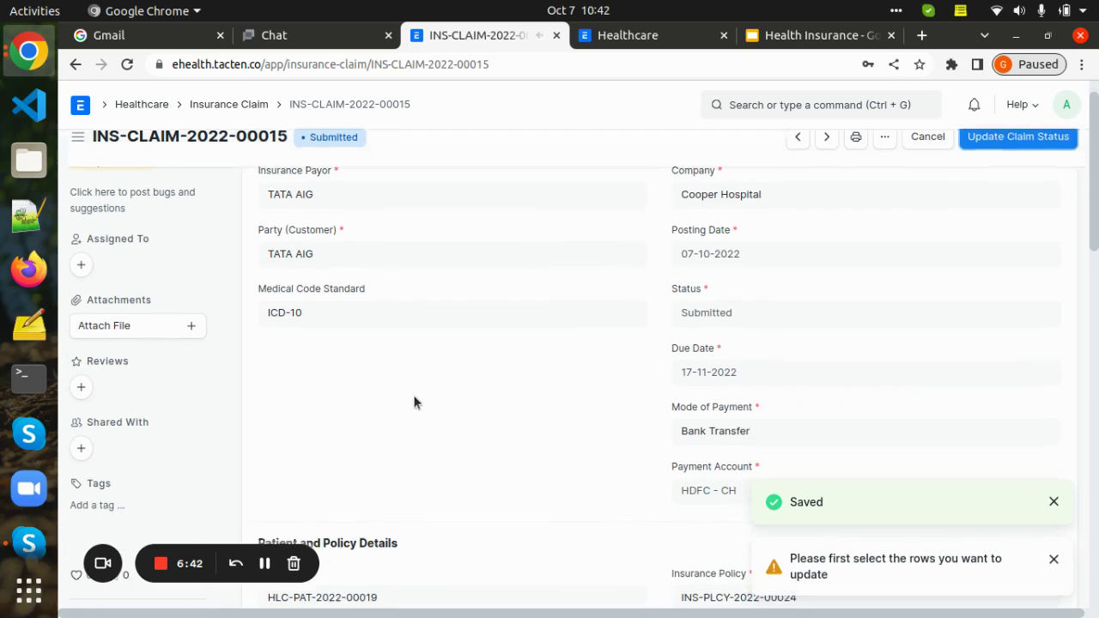
scroll(185, 106, up, 1)
Step: Return to the patient record and reopen sales invoice SINV-22-00056 from its Sales Invoice connection
click(76, 65)
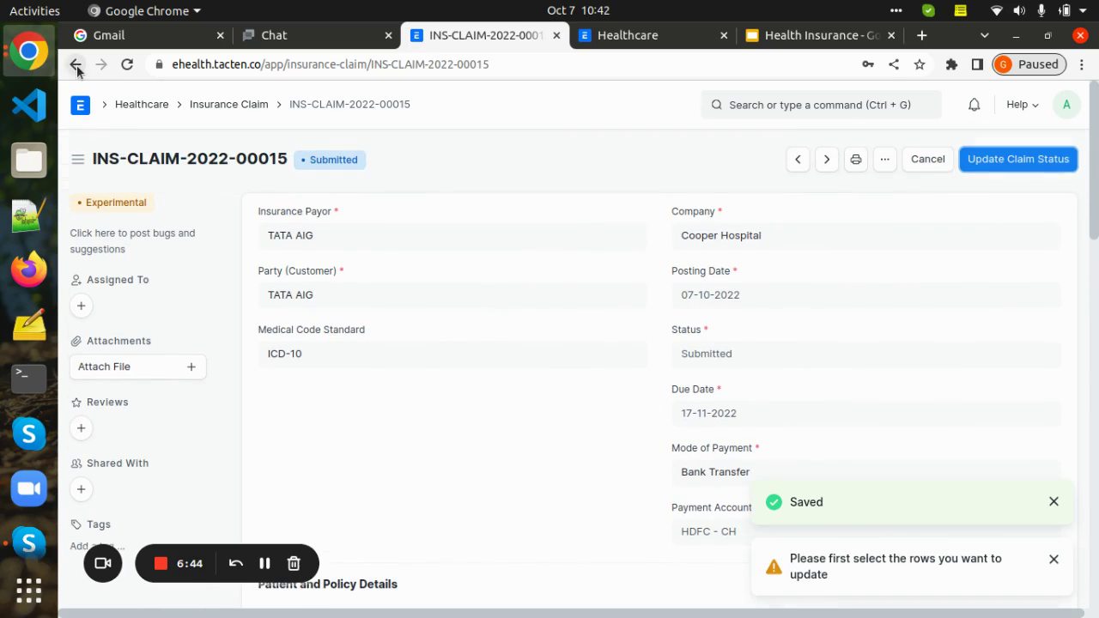
click(77, 67)
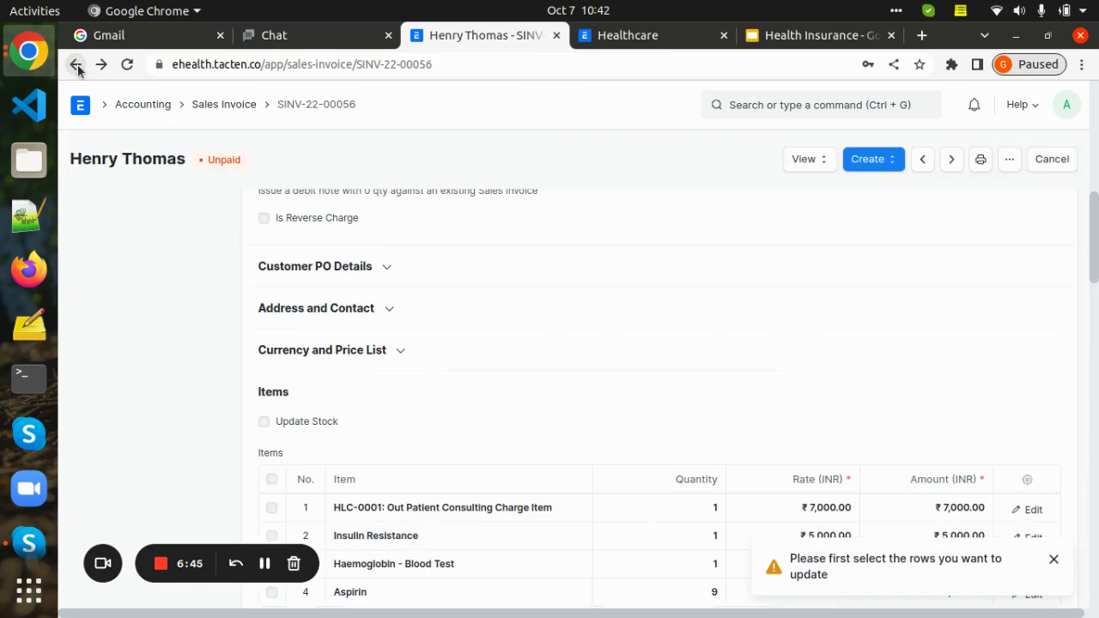
scroll(511, 324, up, 6)
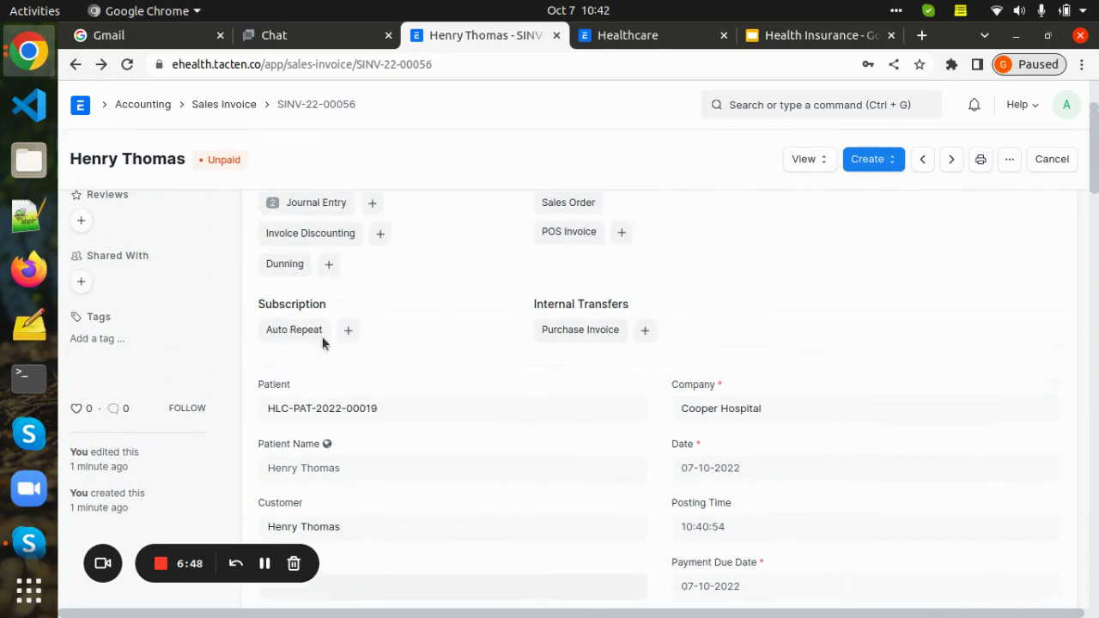
click(318, 411)
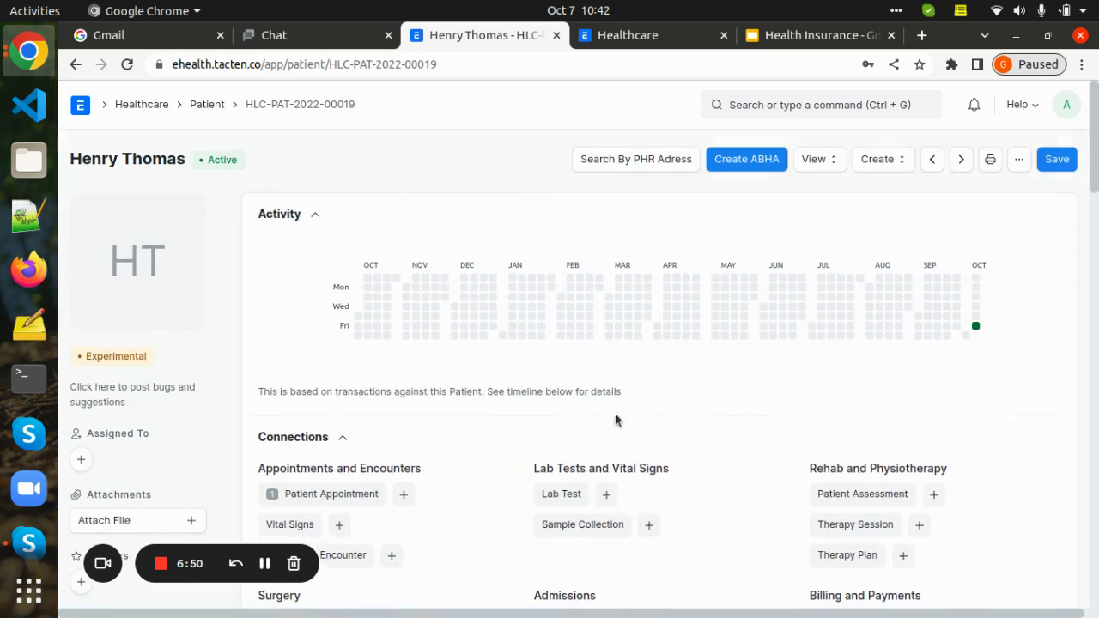
scroll(851, 466, down, 2)
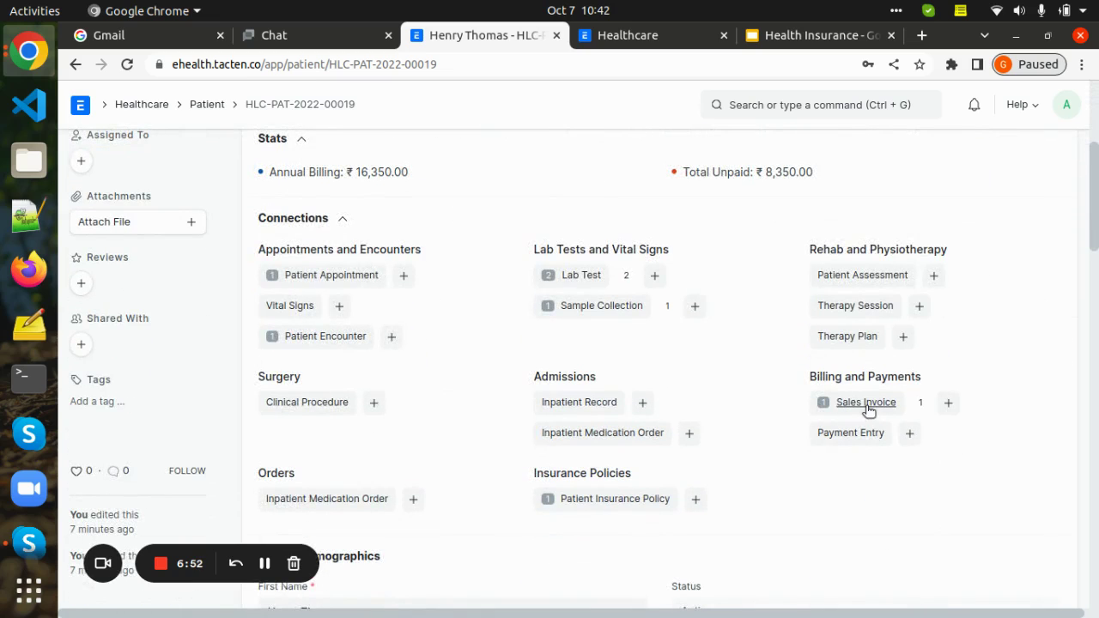
click(866, 403)
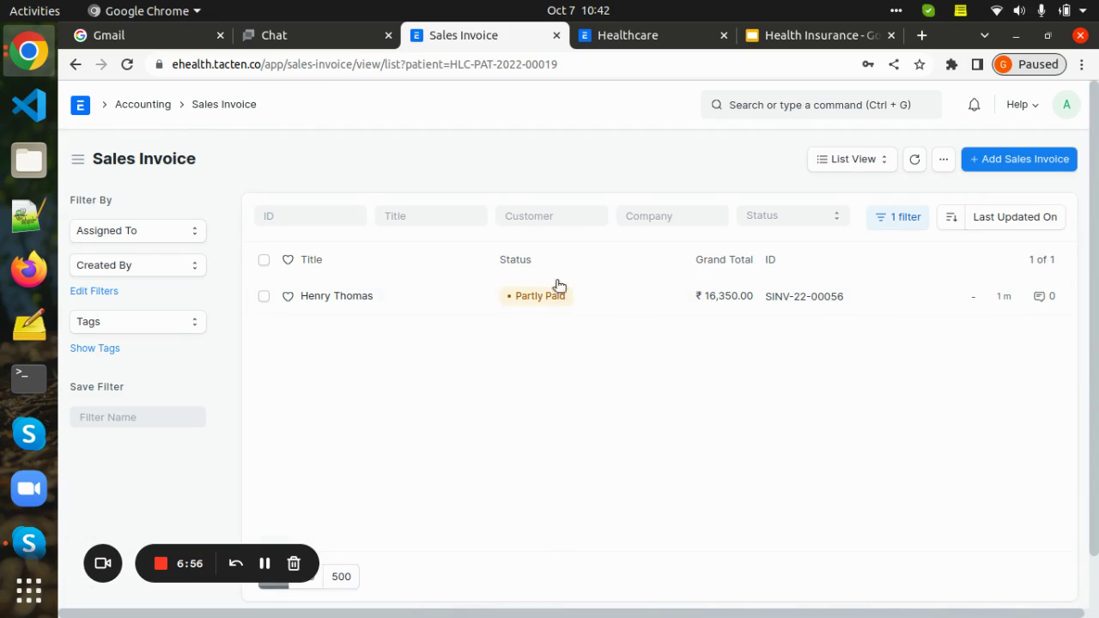
click(363, 299)
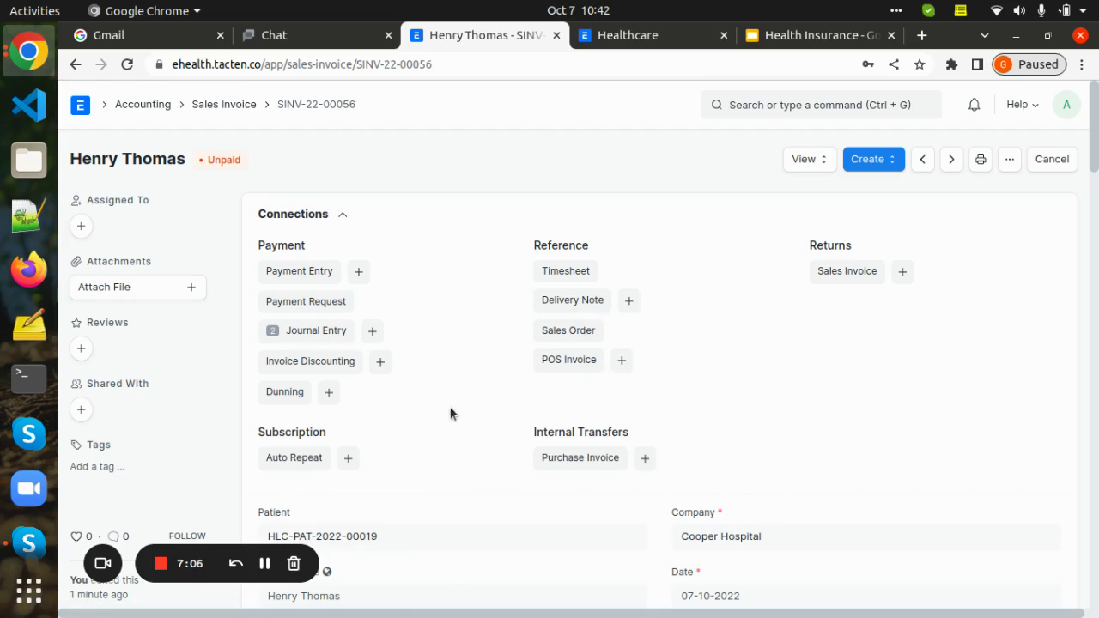
Step: Review the linked TATA AIG journal entries ACC-JV-2022-00025 (₹3,000) and ACC-JV-2022-00024 (₹5,000)
click(305, 331)
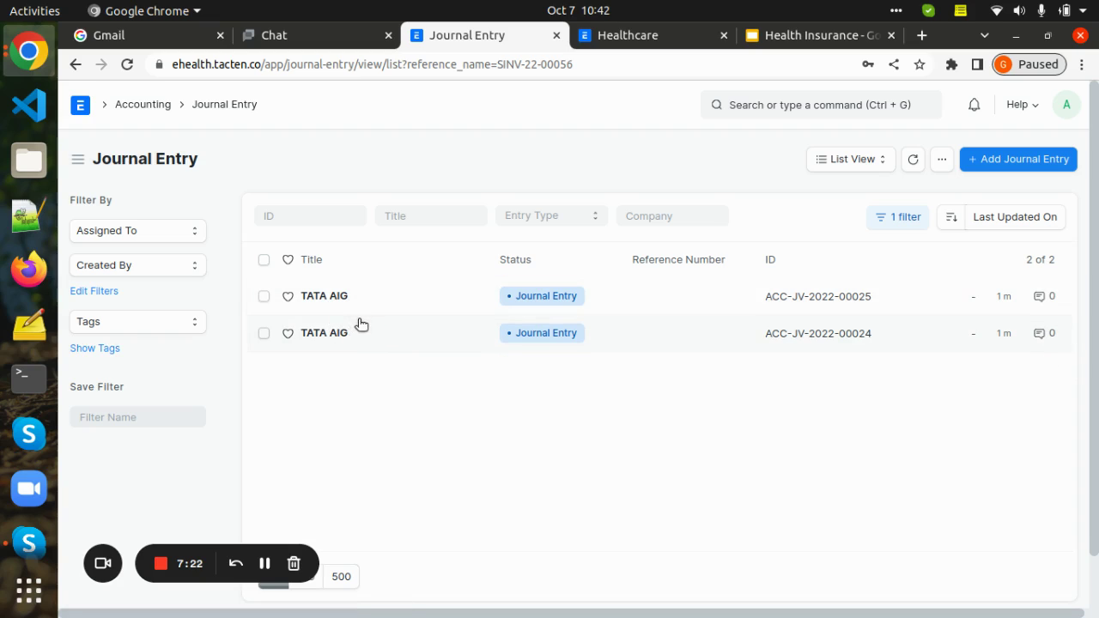
click(331, 298)
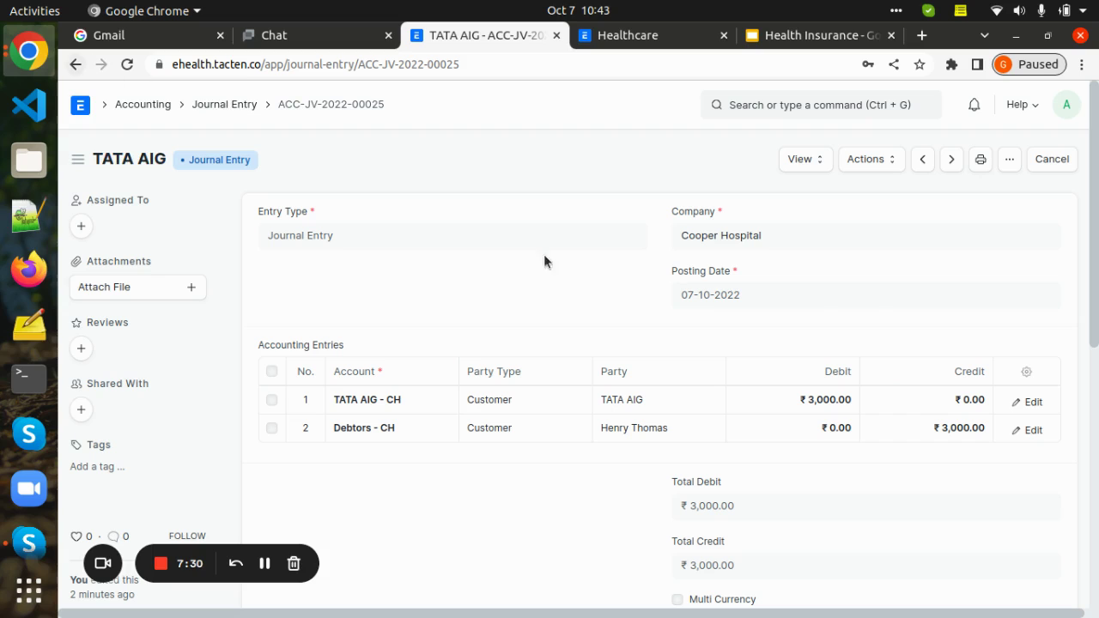
click(76, 67)
click(324, 334)
click(75, 66)
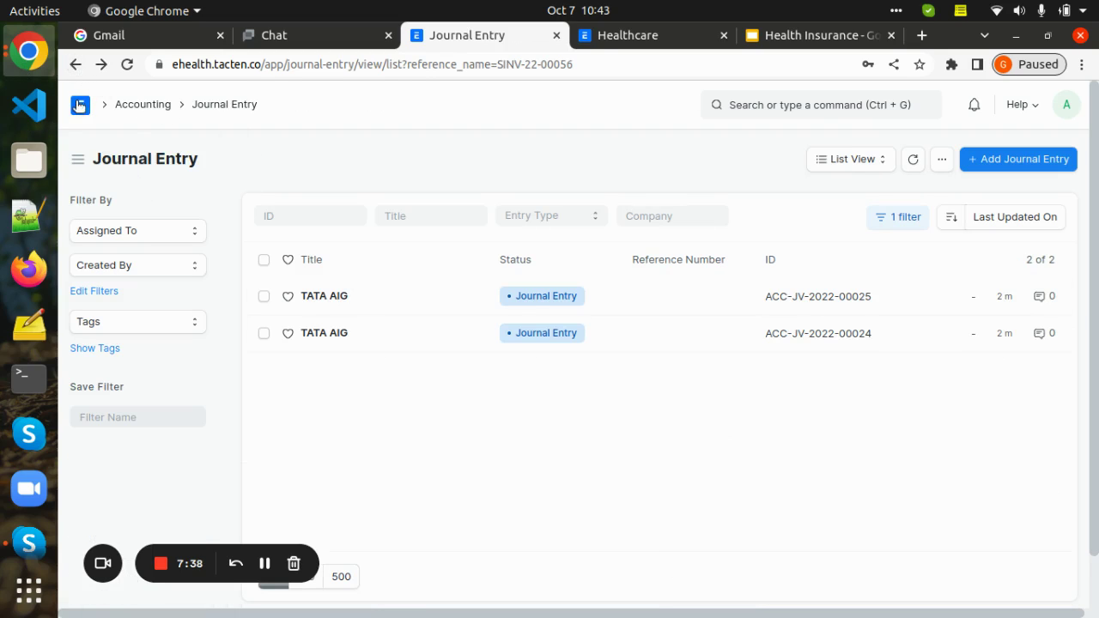
Step: Go back to sales invoice SINV-22-00056 and scroll through its details
click(77, 68)
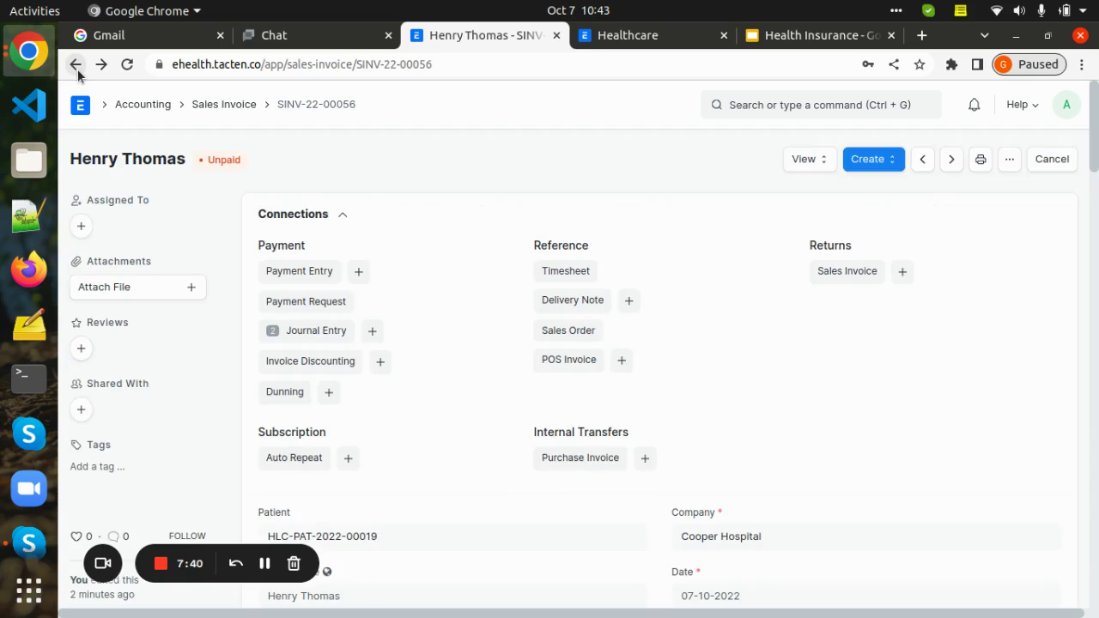
scroll(433, 372, down, 3)
scroll(436, 358, up, 1)
scroll(429, 427, down, 1)
scroll(429, 429, down, 2)
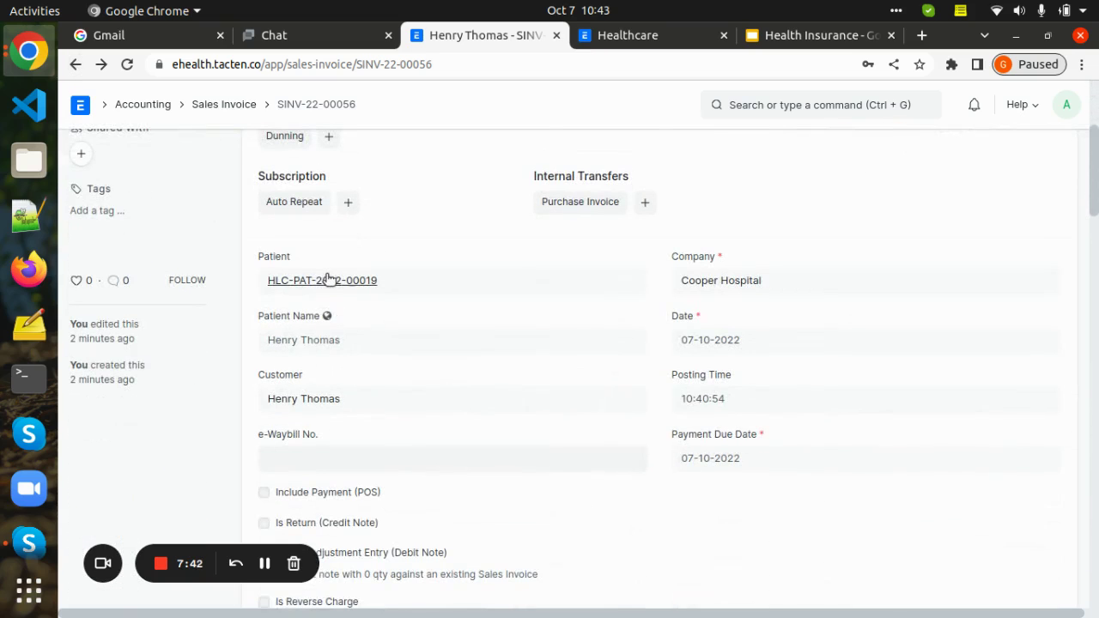
Step: Reopen the invoice via the patient record, check ₹8,000 insured and ₹8,350 payable, and show Create options
click(326, 280)
scroll(768, 469, down, 3)
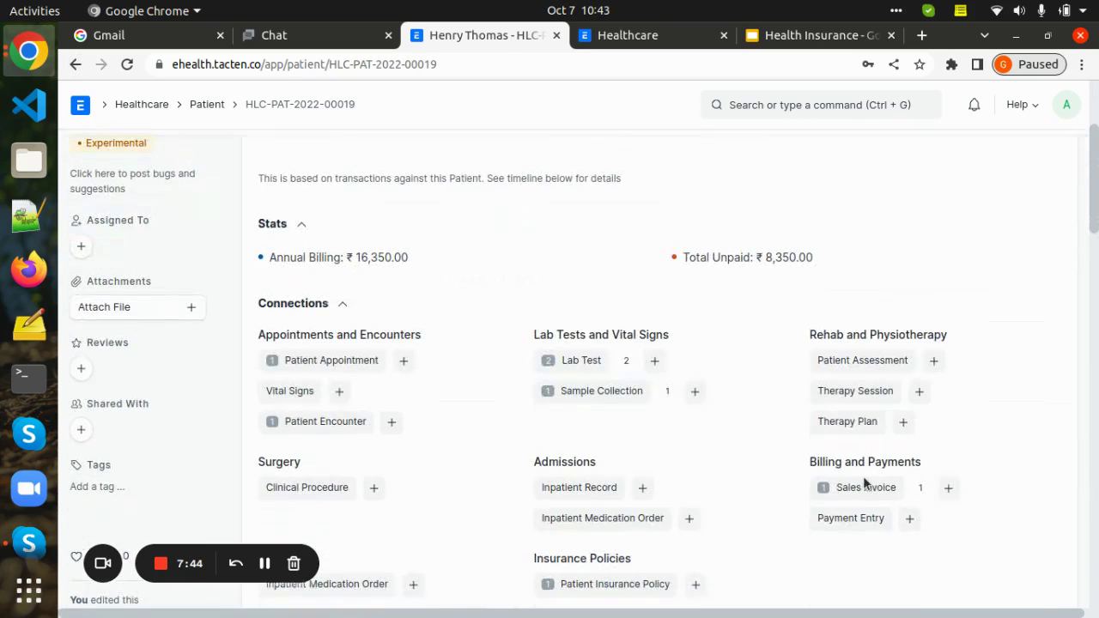
click(861, 491)
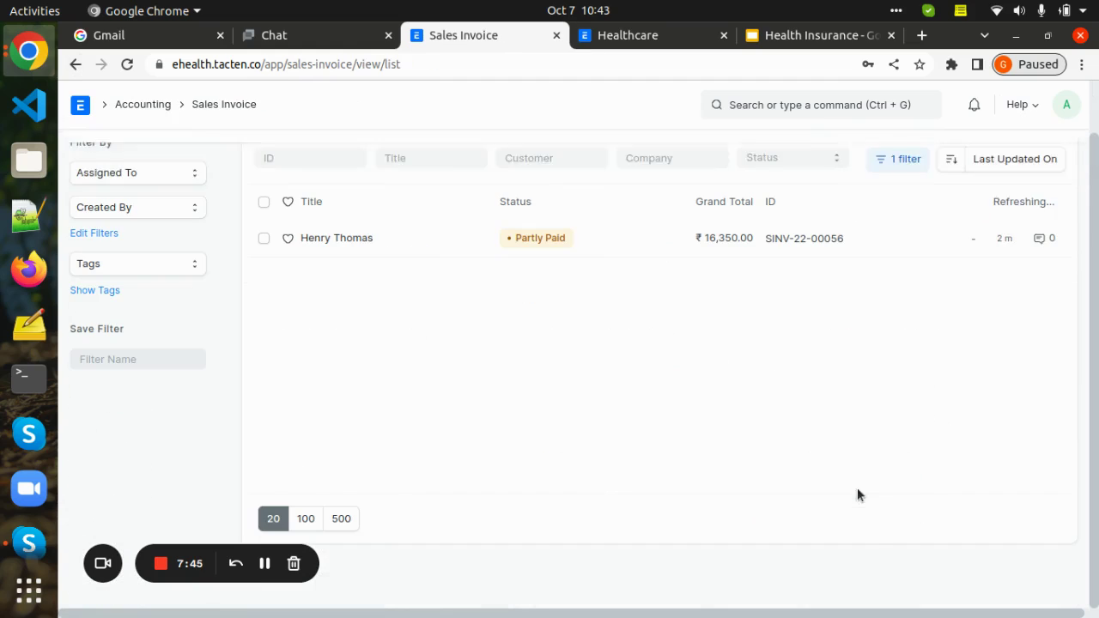
click(352, 247)
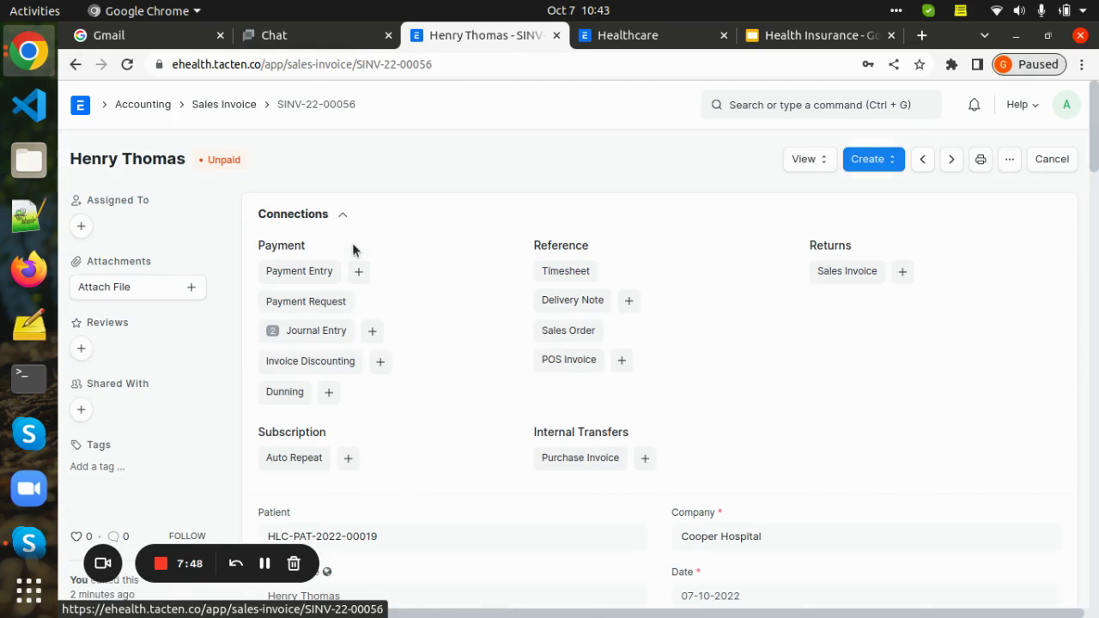
scroll(859, 455, down, 5)
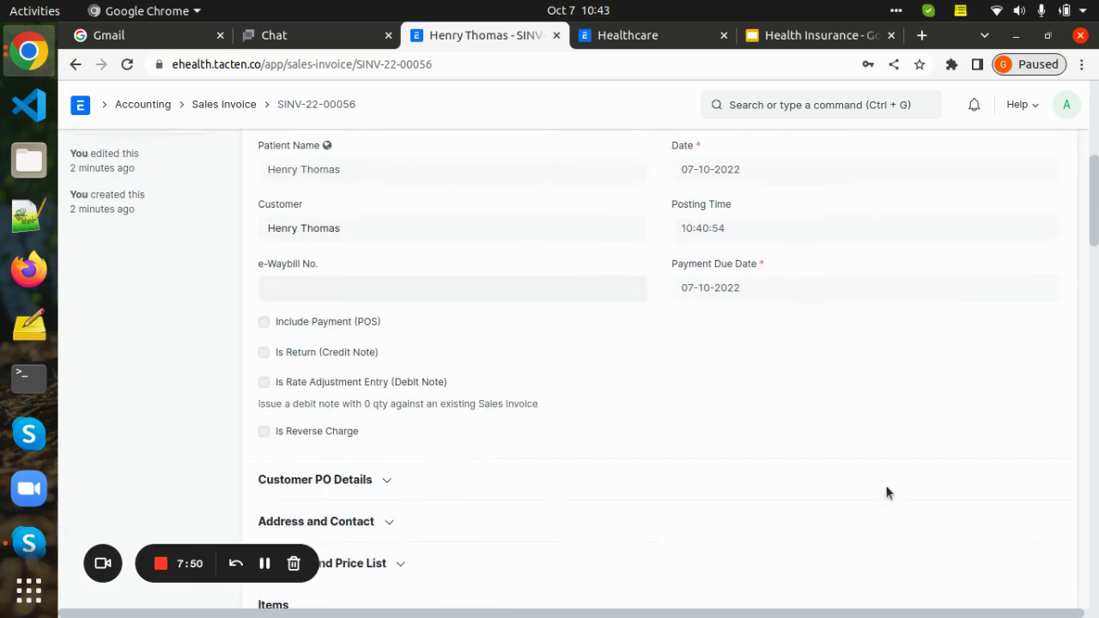
scroll(885, 488, down, 10)
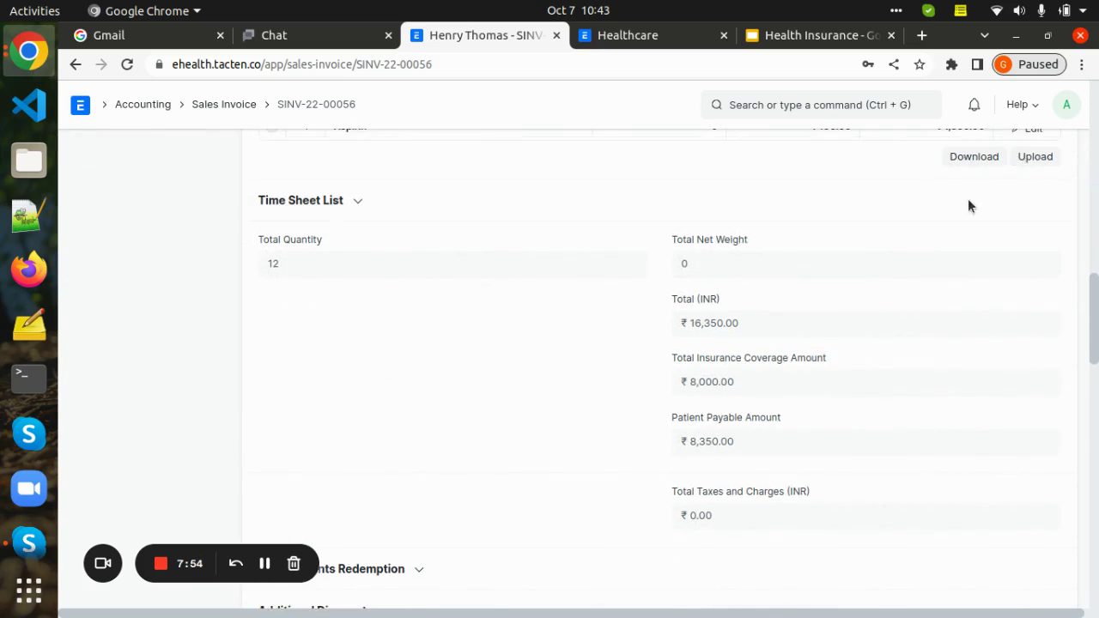
scroll(940, 224, up, 5)
click(885, 161)
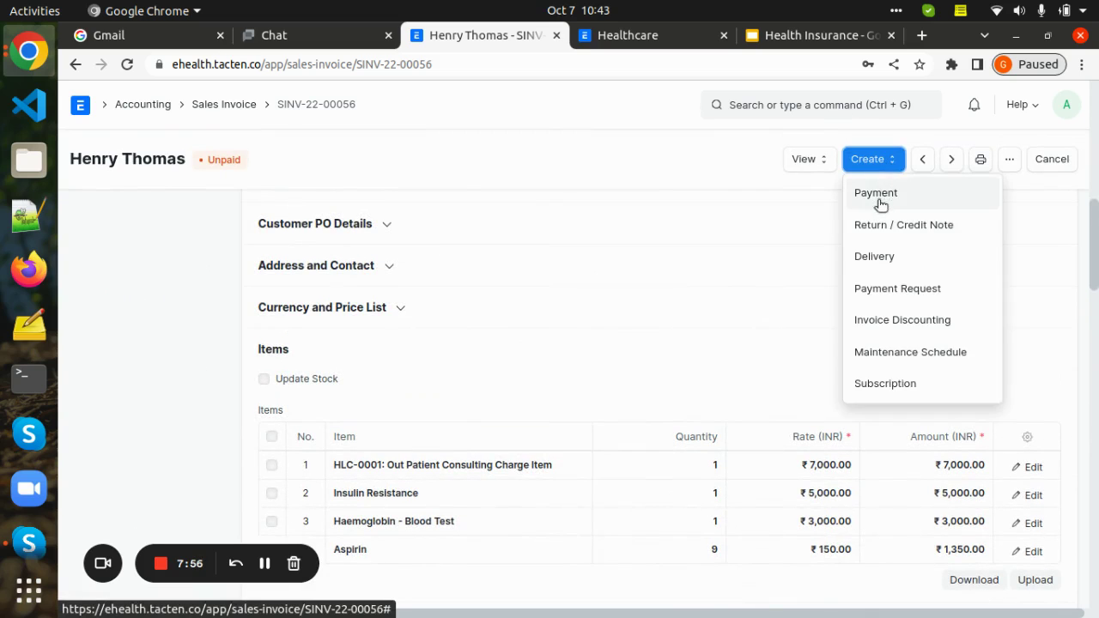
Step: Create a payment entry from the invoice with mode of payment Cash
click(877, 197)
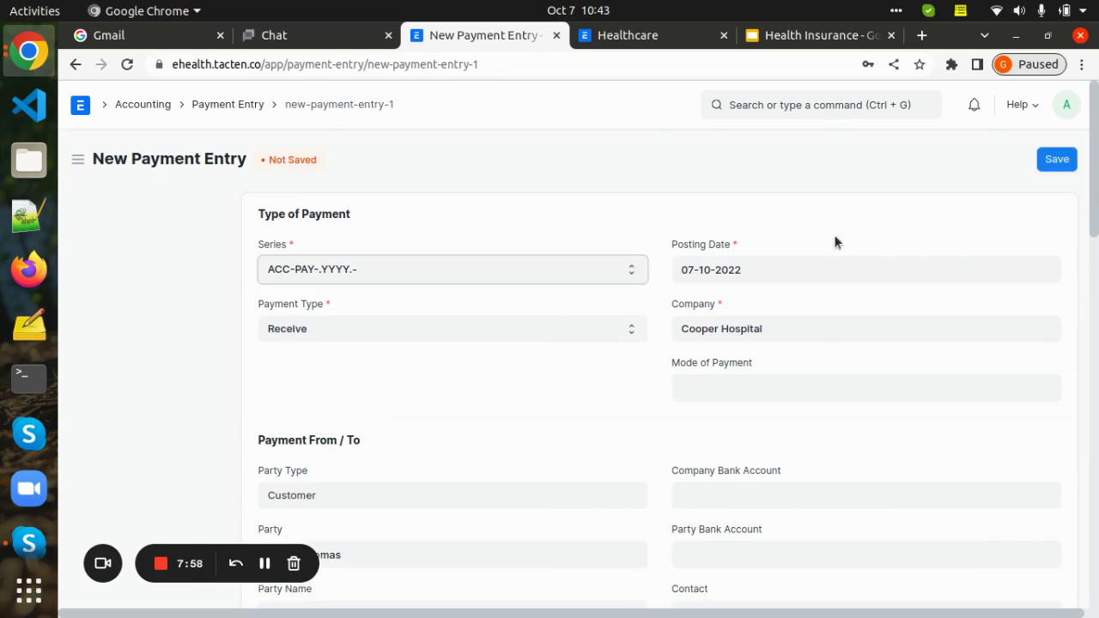
scroll(898, 387, down, 3)
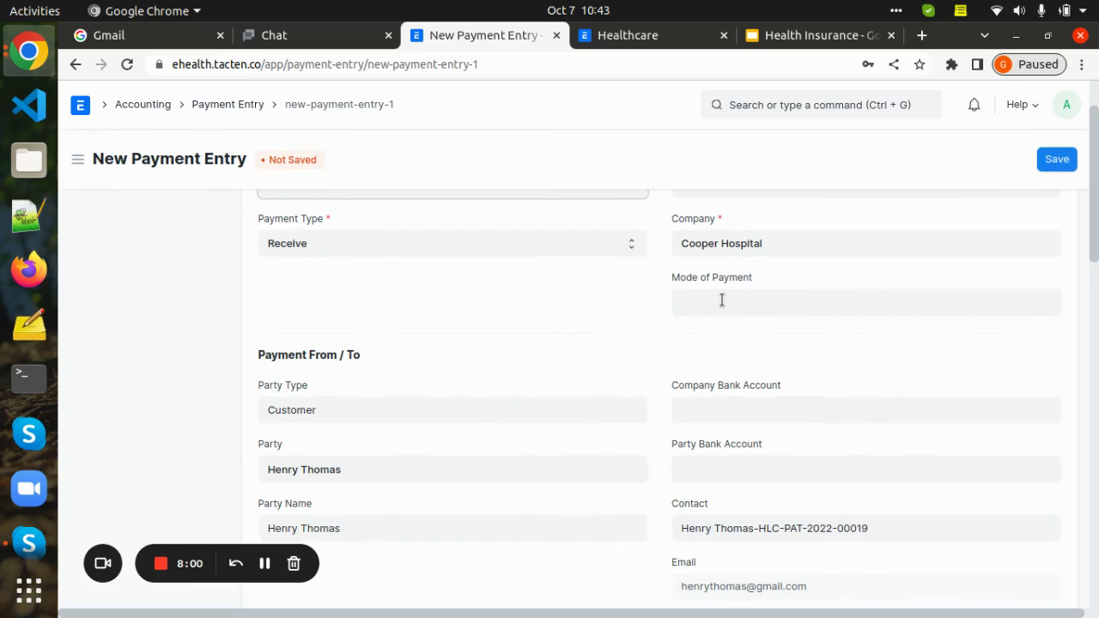
click(719, 300)
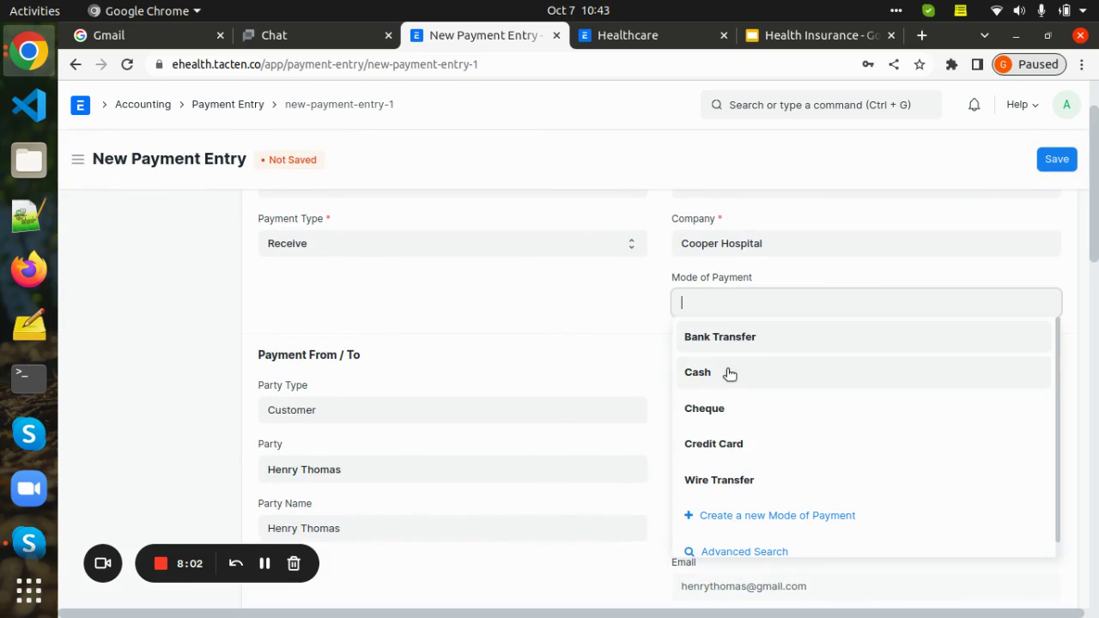
click(729, 375)
scroll(516, 339, up, 1)
scroll(546, 354, down, 1)
scroll(849, 438, up, 2)
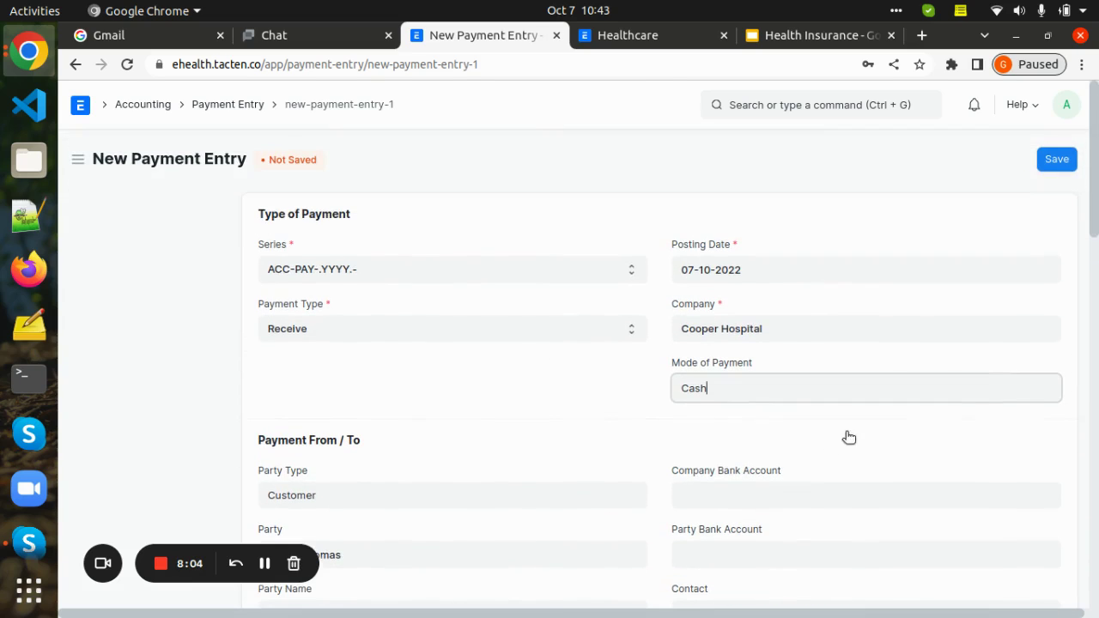
Step: Save and submit payment entry ACC-PAY-2022-00011 for ₹8,350, leaving 0 outstanding
click(1056, 160)
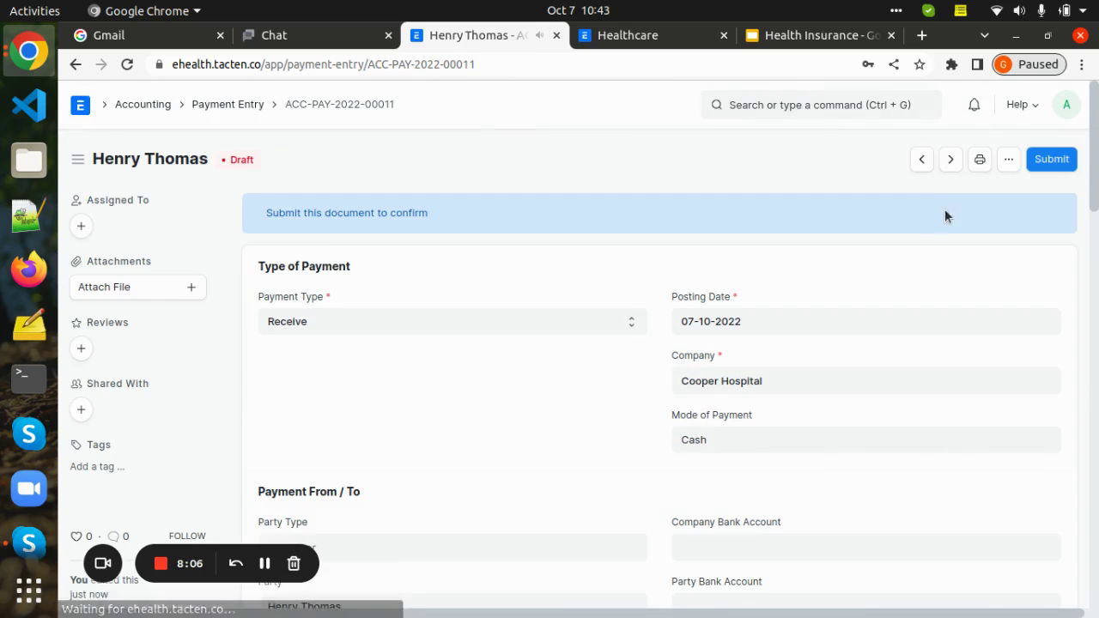
click(1050, 158)
click(763, 226)
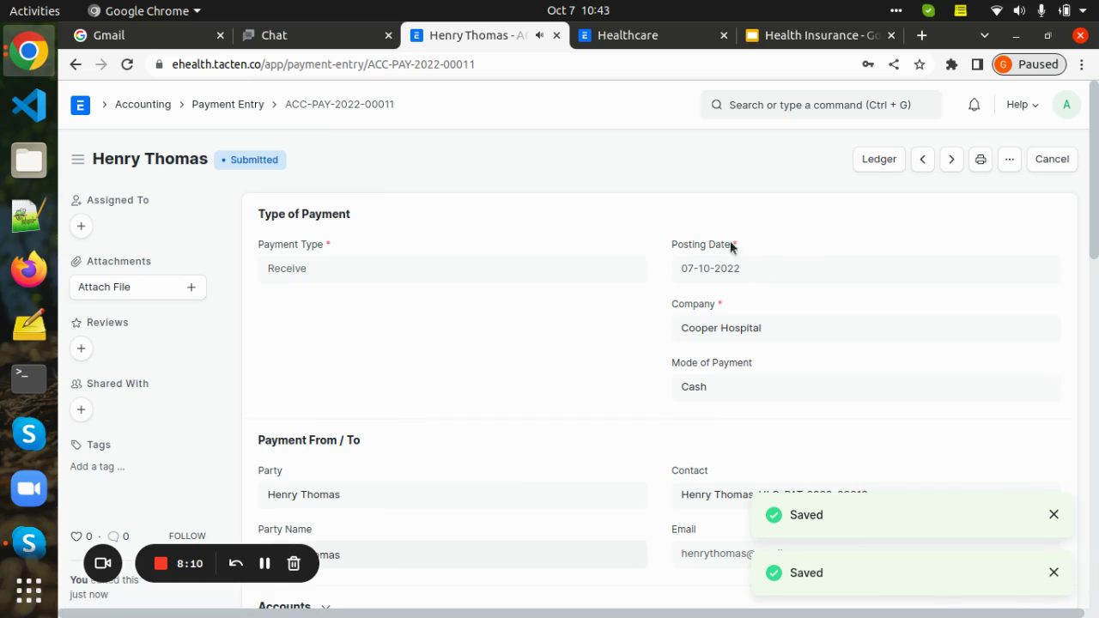
scroll(874, 369, down, 7)
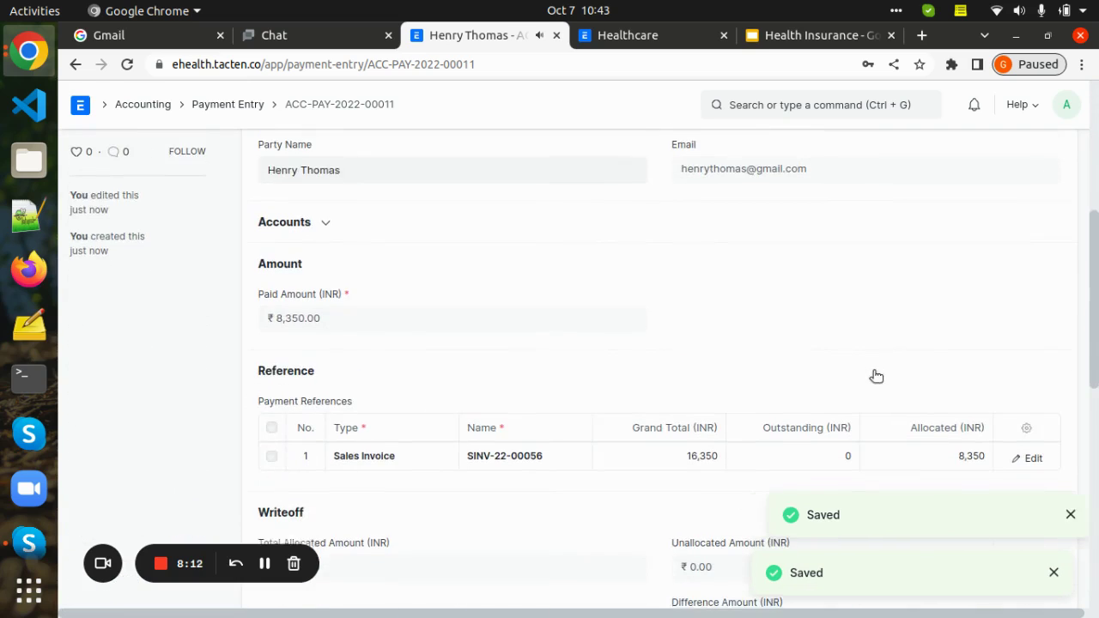
scroll(912, 438, up, 8)
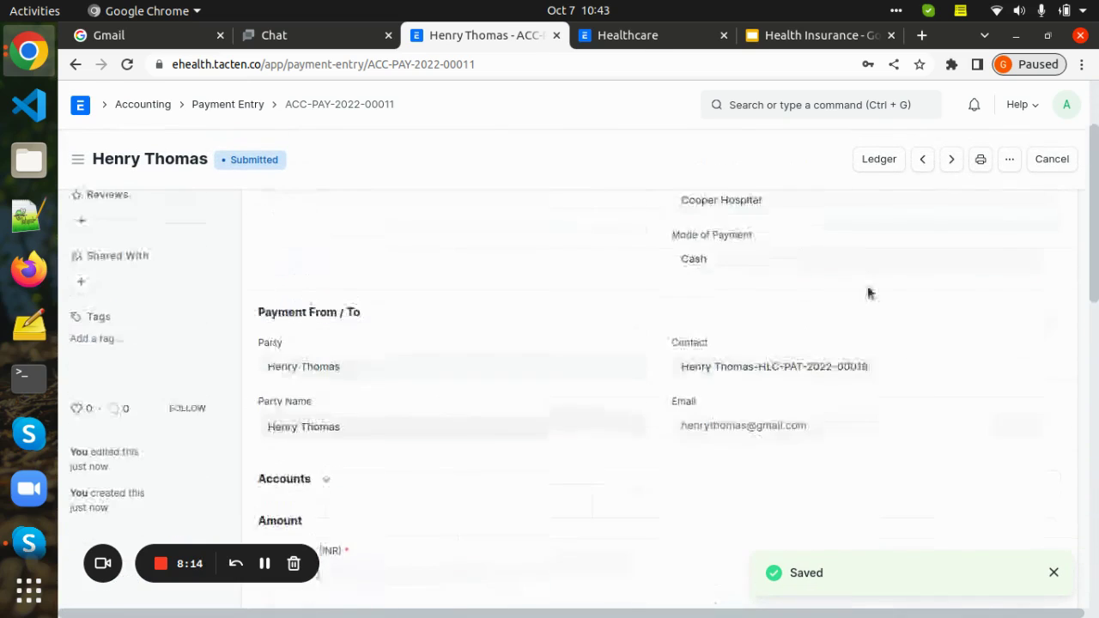
scroll(713, 412, up, 2)
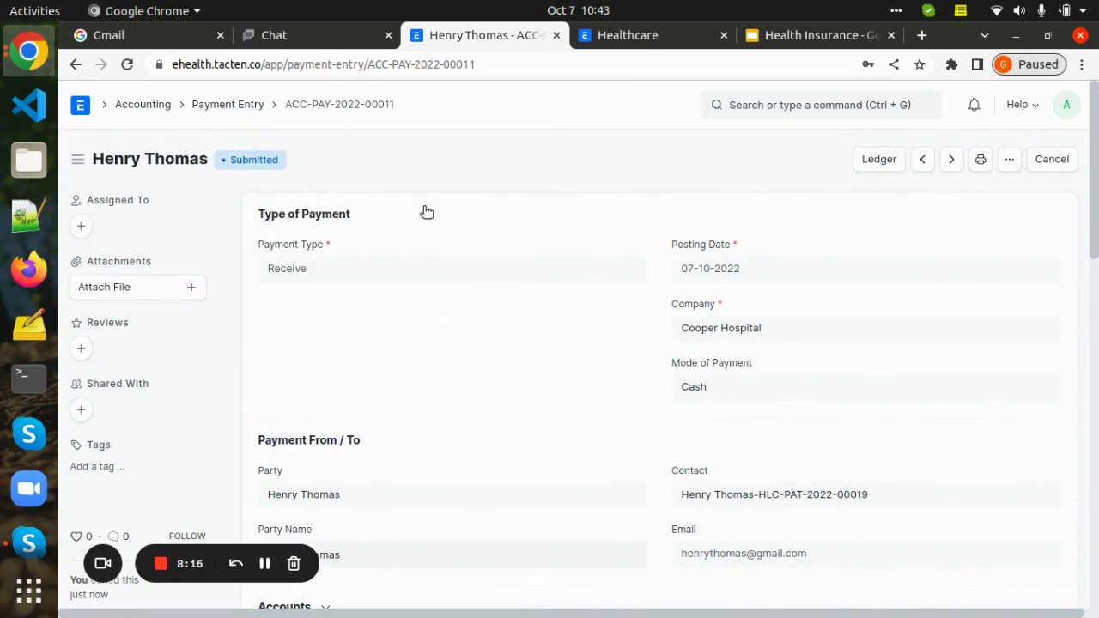
scroll(321, 372, down, 2)
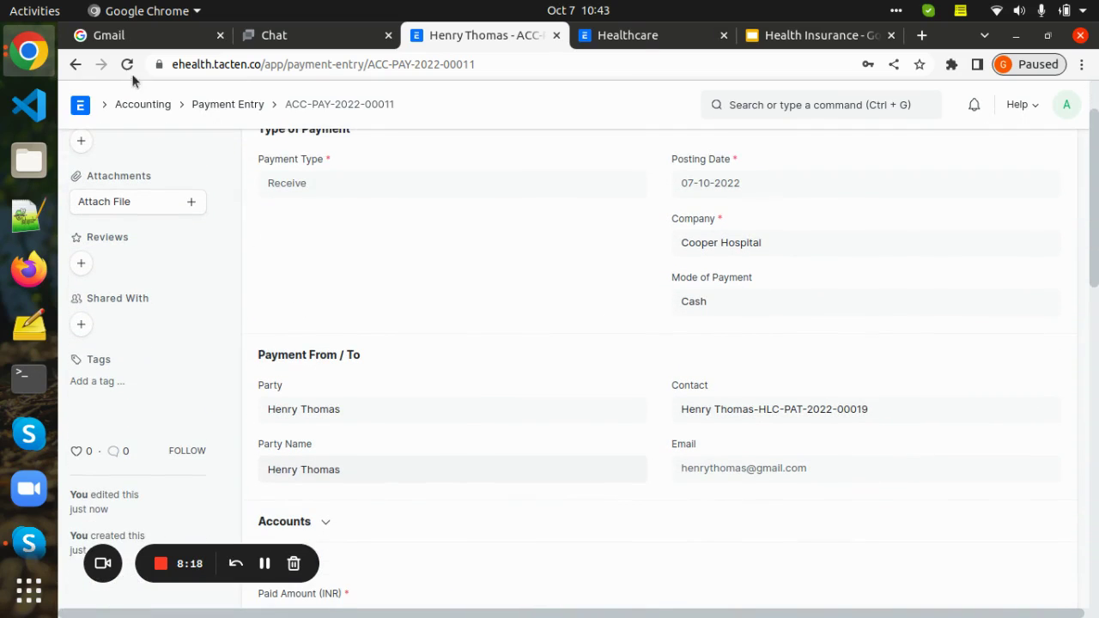
Step: Reopen SINV-22-00056 through the patient record and reload it to show Paid with one payment entry
click(75, 65)
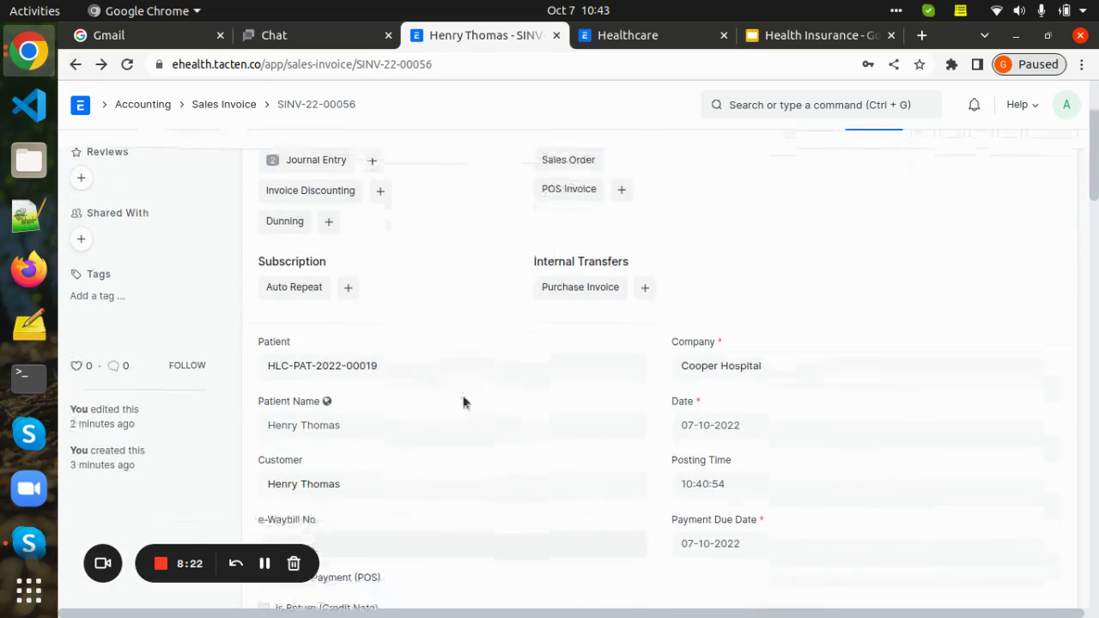
click(330, 373)
scroll(682, 427, down, 5)
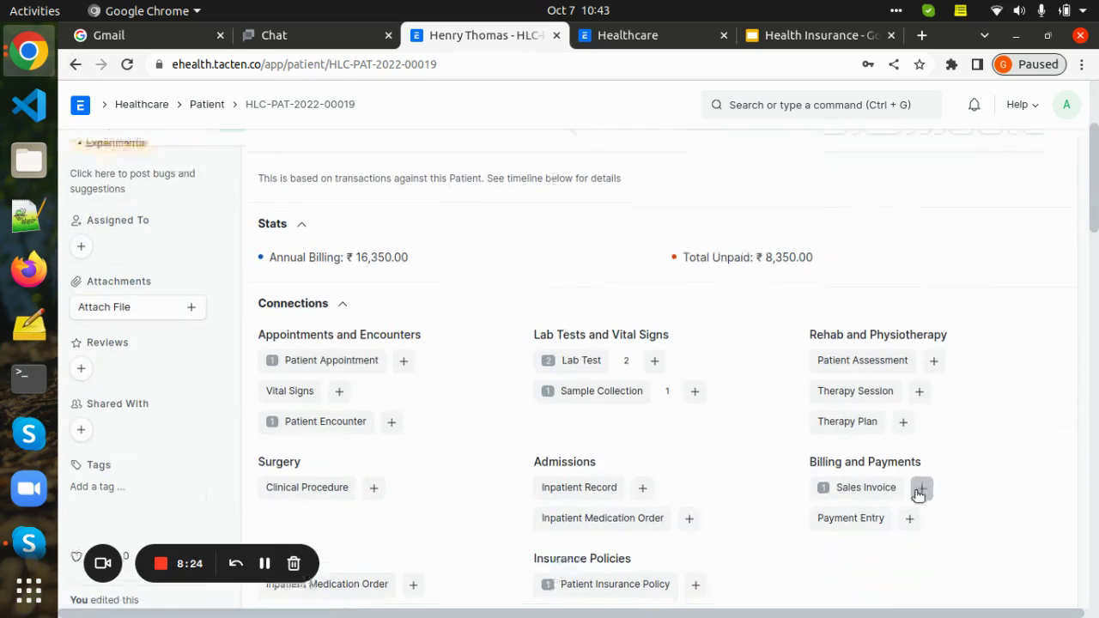
click(852, 488)
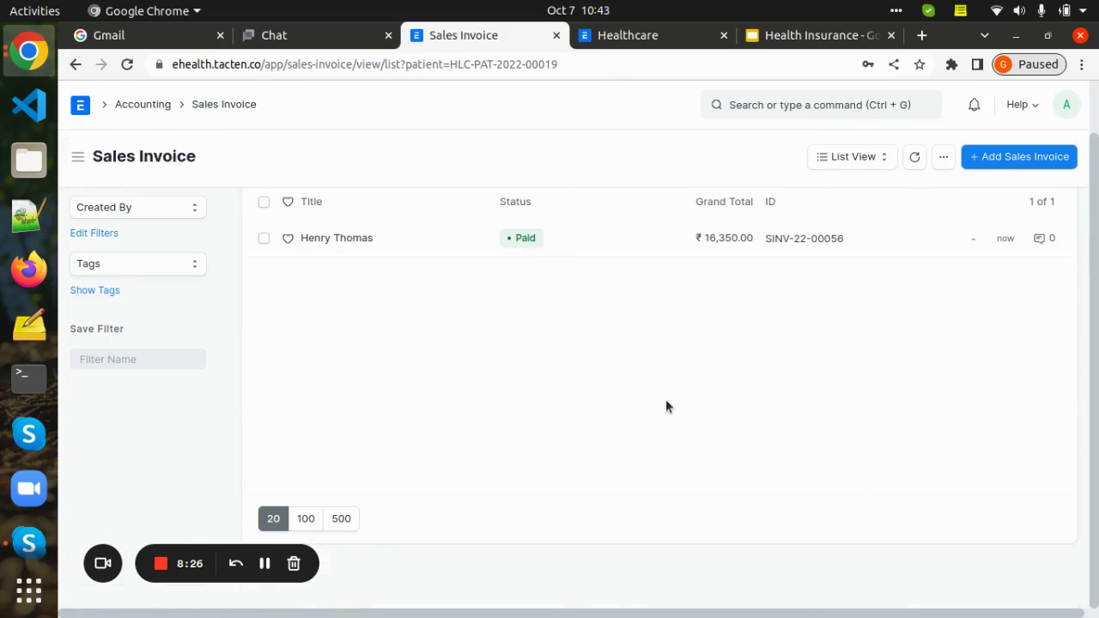
click(341, 241)
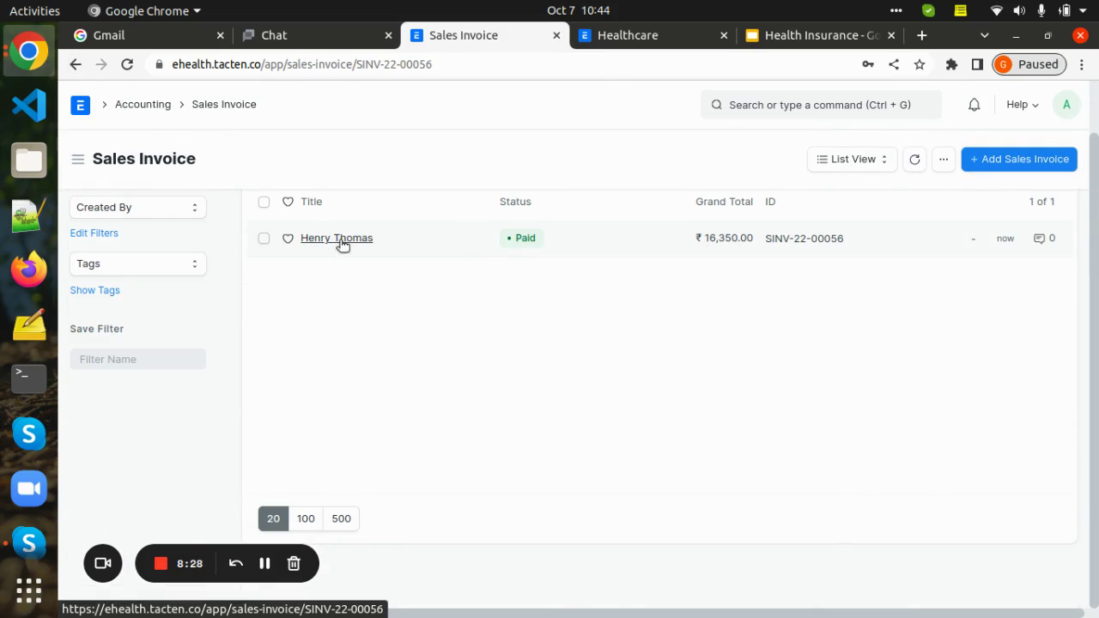
click(129, 66)
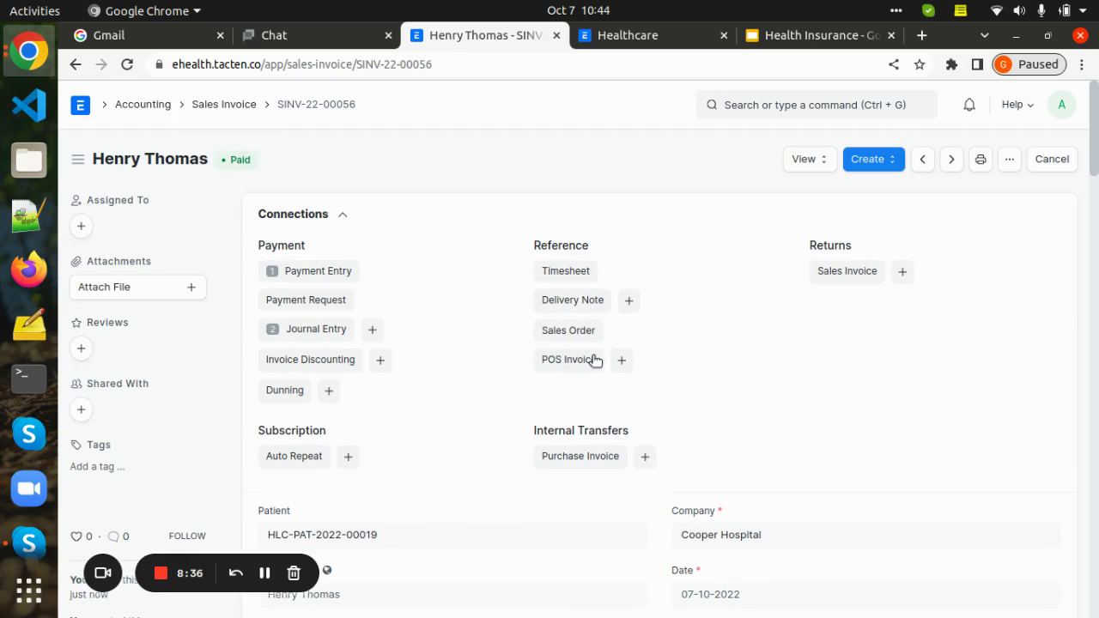
Step: Open the General Ledger for SINV-22-00056: ₹16,350 Debtors debit, ₹7,000 Service and ₹9,350 Sales credits
click(808, 163)
click(837, 191)
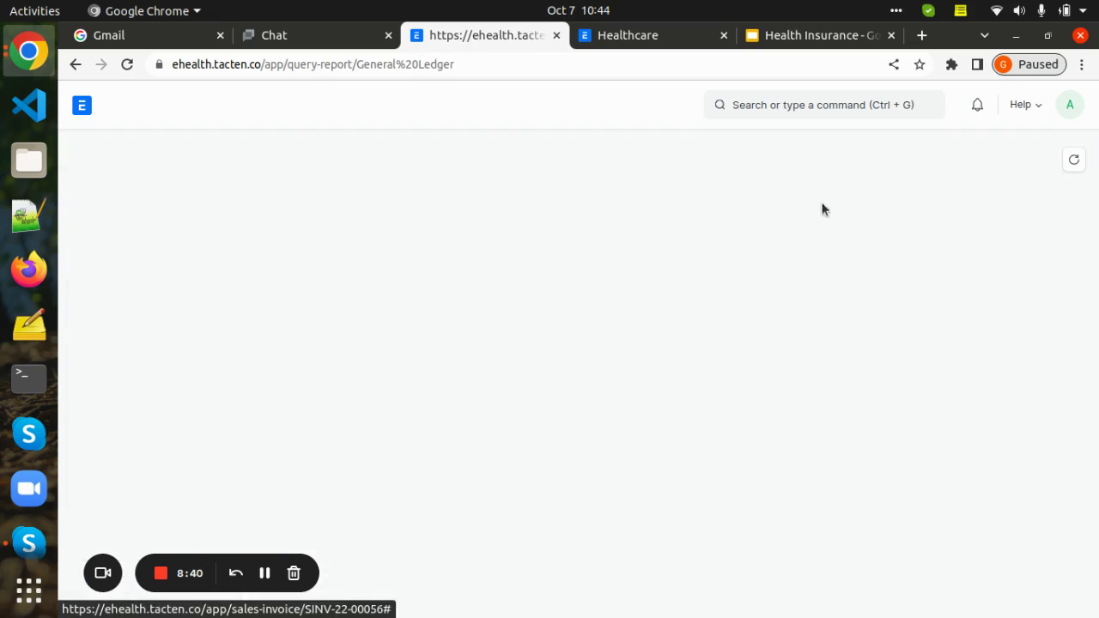
scroll(646, 532, down, 1)
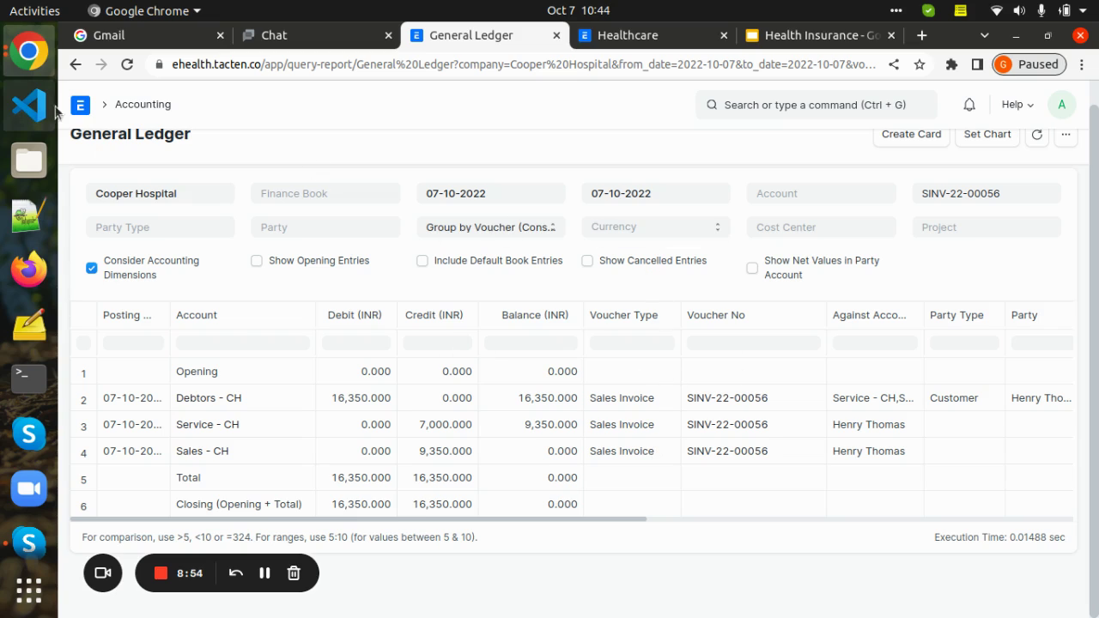
scroll(60, 120, up, 1)
click(76, 65)
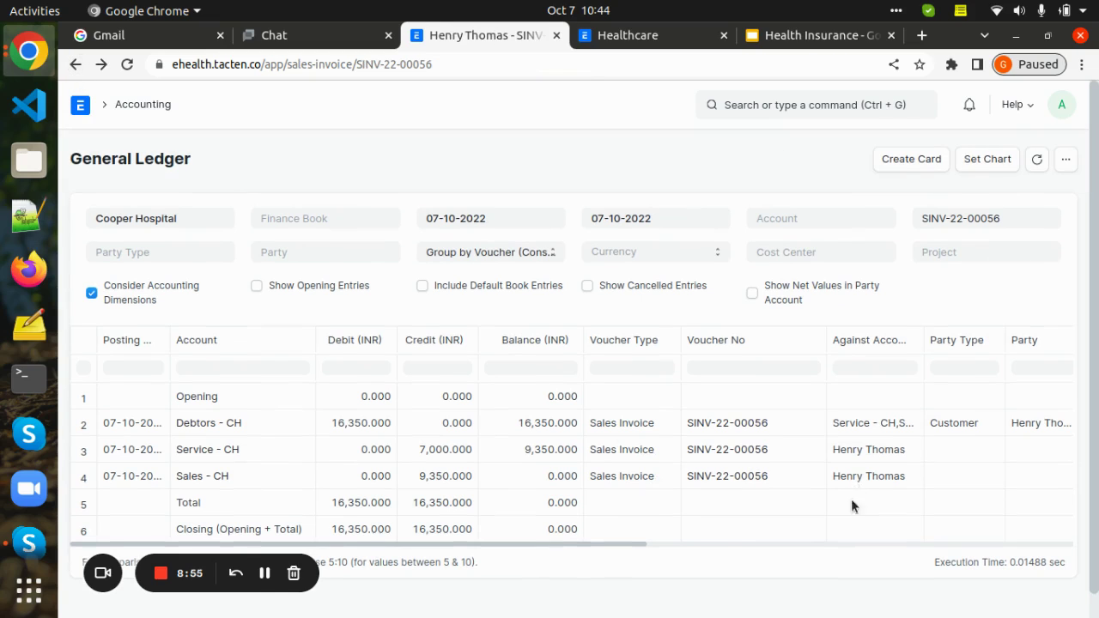
click(817, 161)
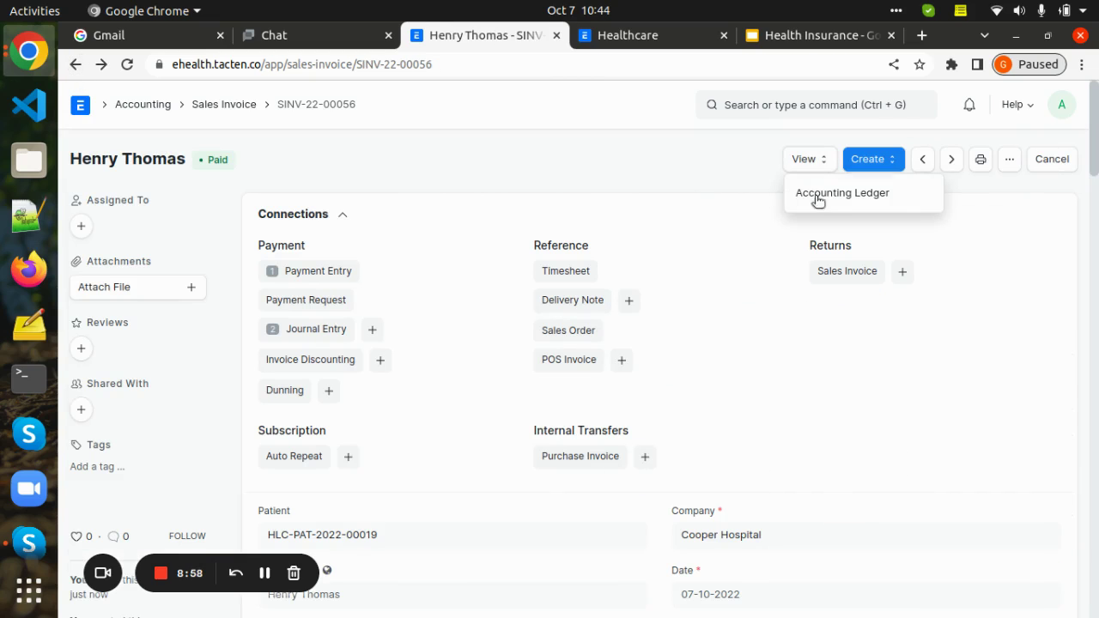
click(811, 193)
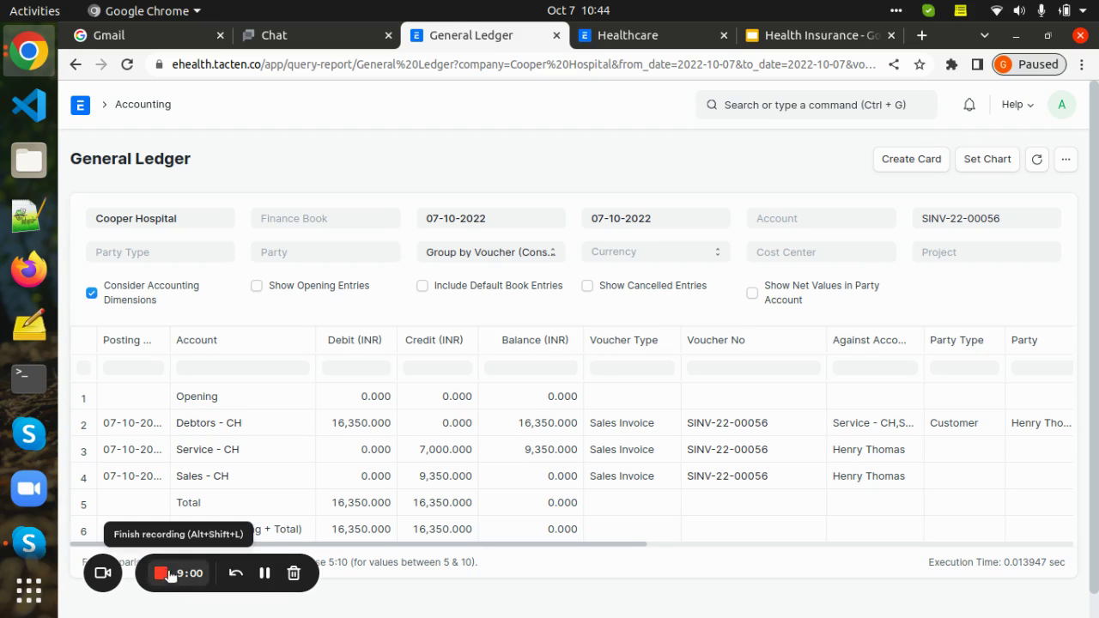